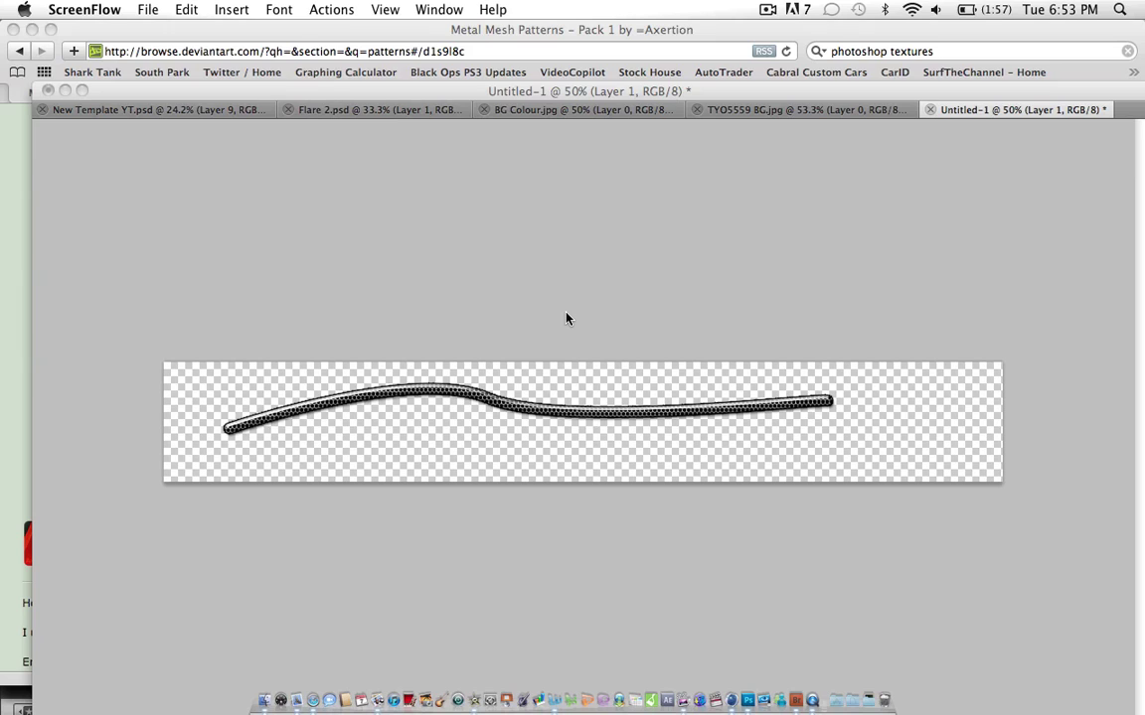
Switch to Safari and highlight the web address of the Metal Mesh Patterns - Pack 1 page
left_click(584, 87)
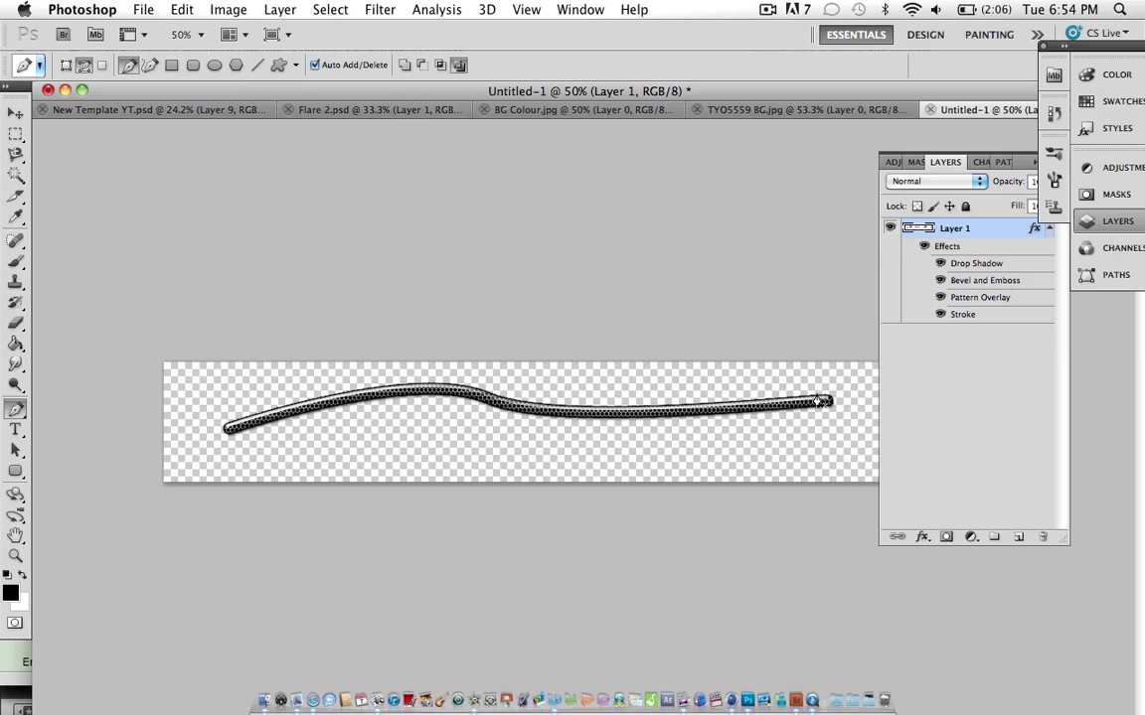
key("F3")
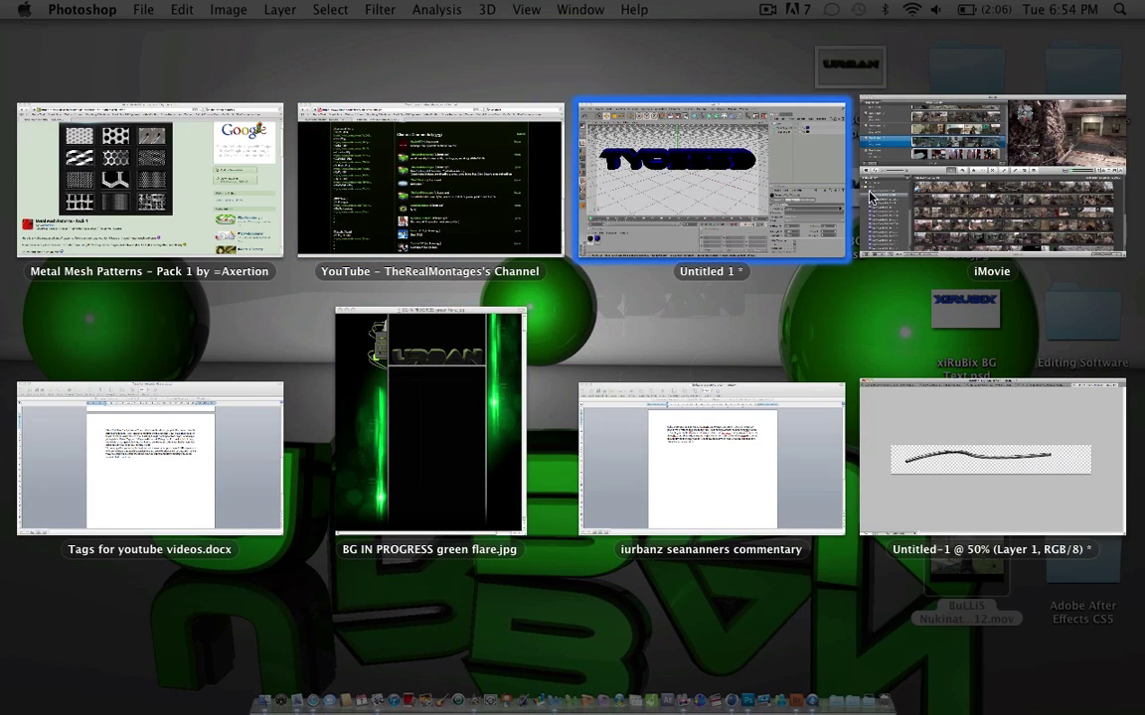
left_click(239, 243)
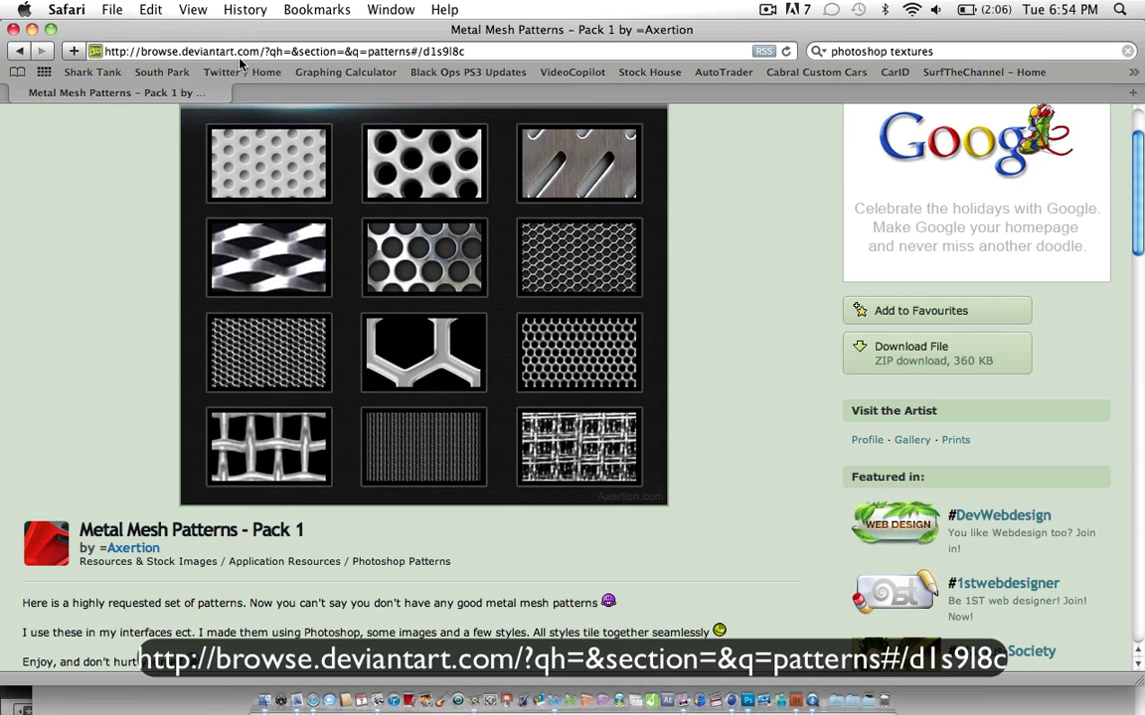
left_click_drag(482, 51, 88, 52)
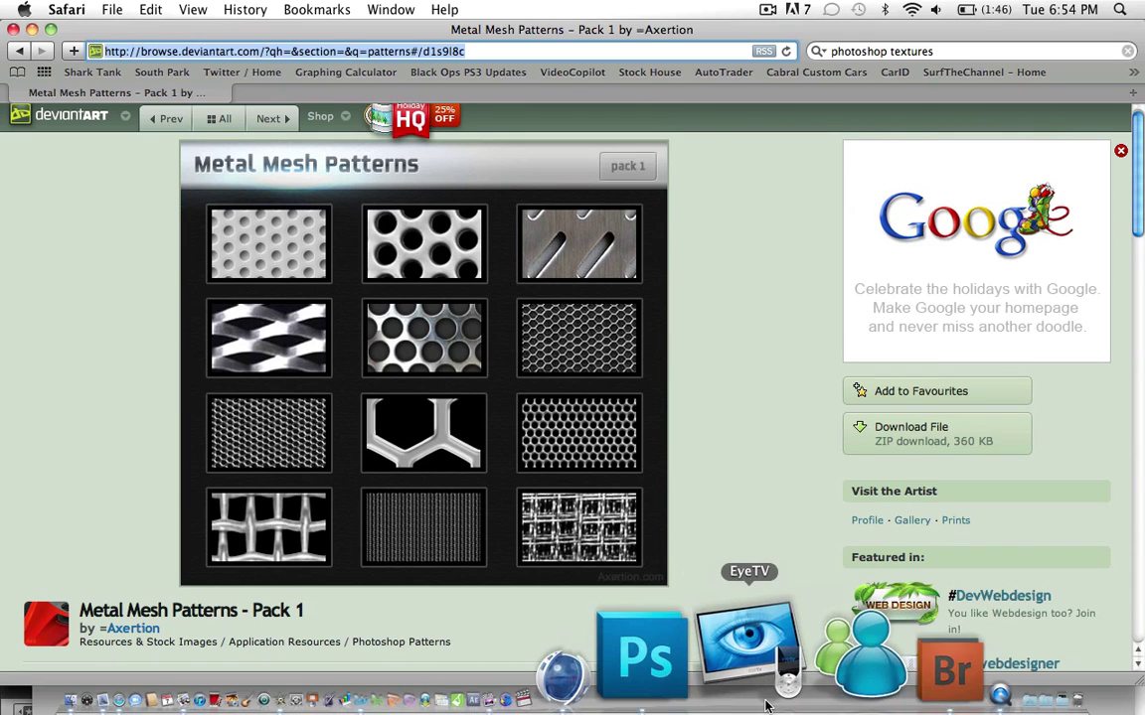
Switch to Photoshop and create a new 1876 x 268 pixel RGB document at 72 pixels/inch with transparent background
left_click(745, 655)
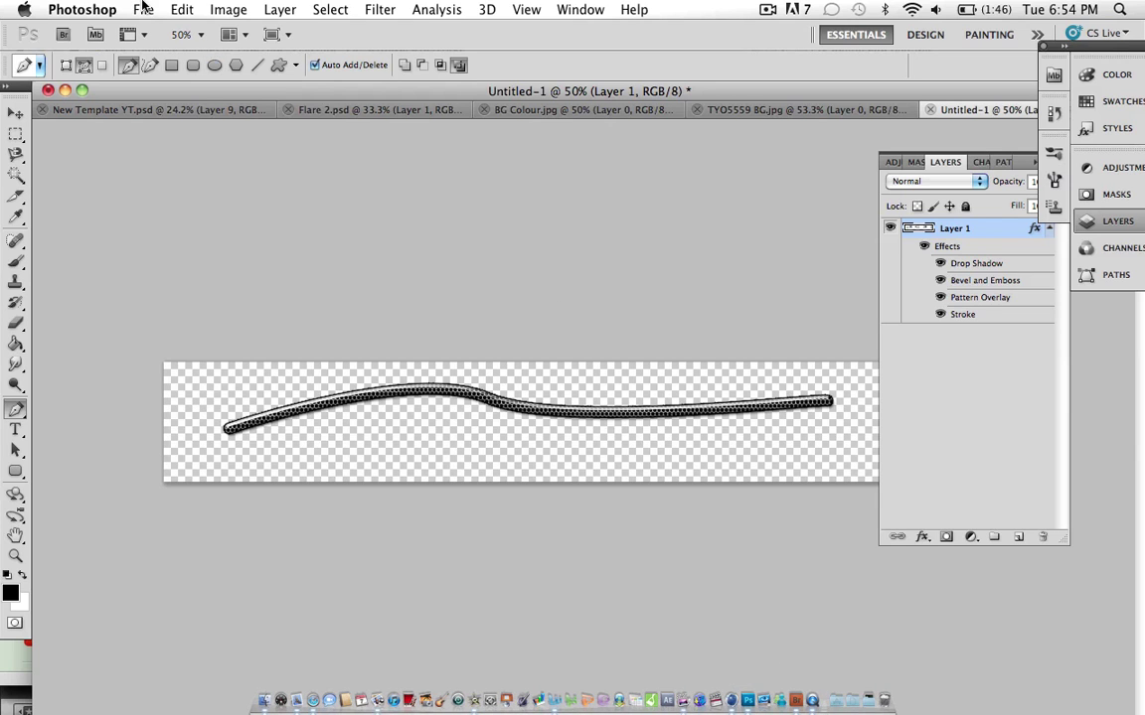
left_click(143, 9)
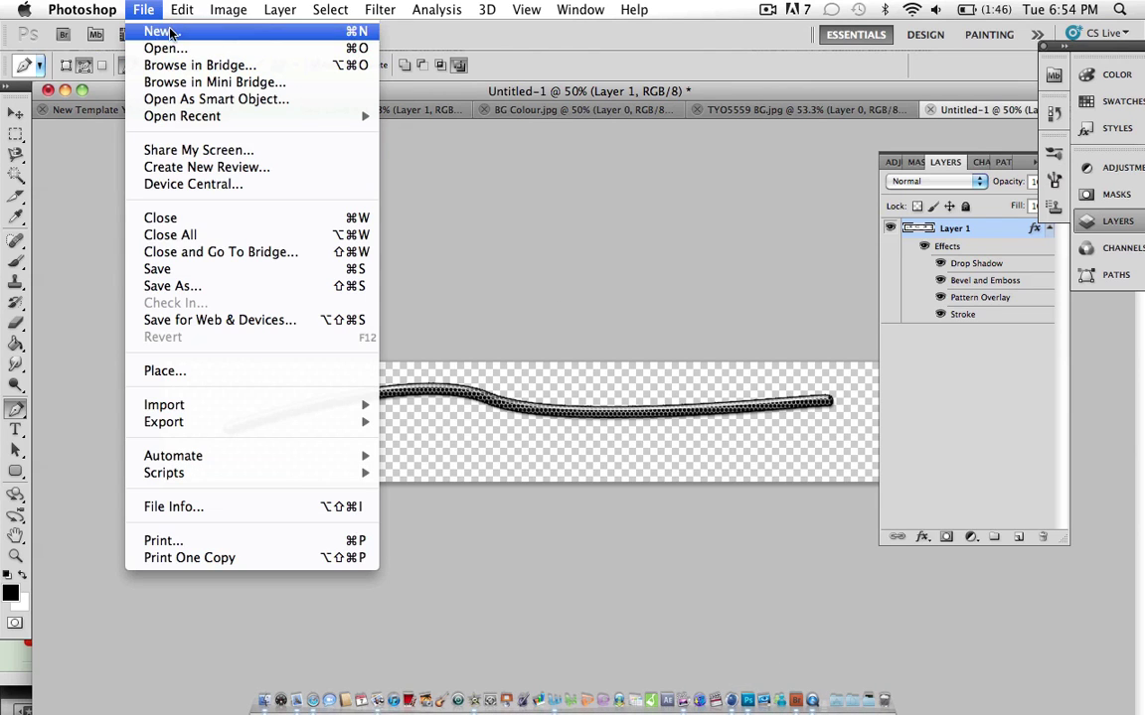
left_click(159, 32)
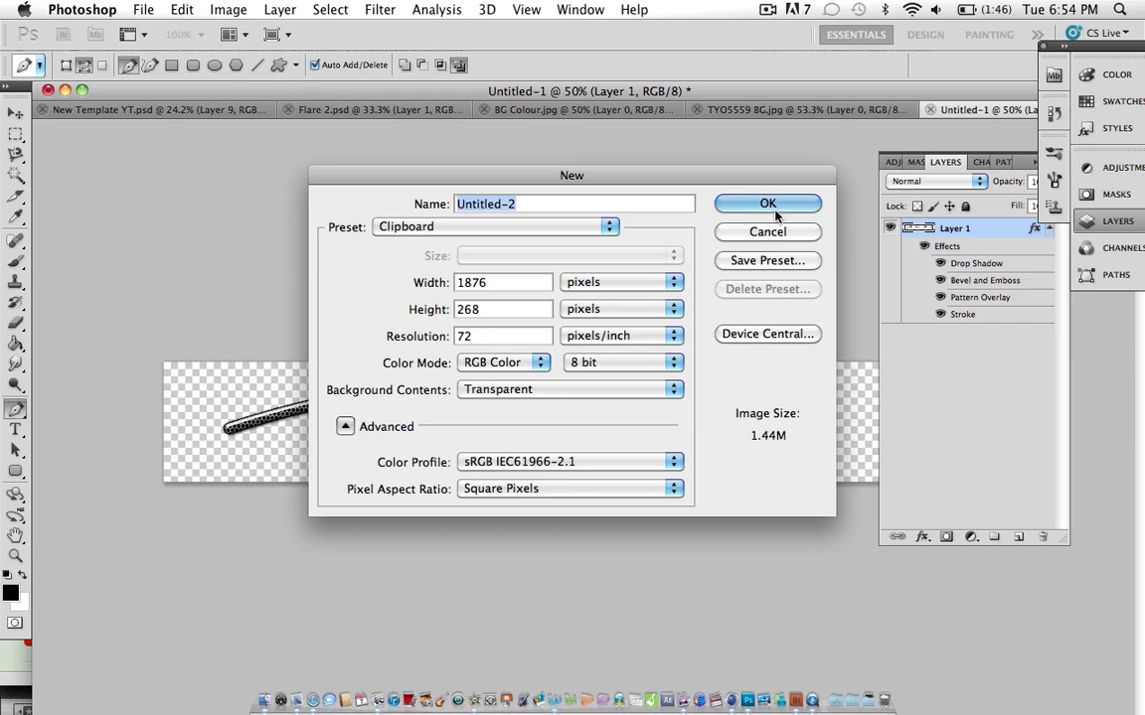
left_click(776, 211)
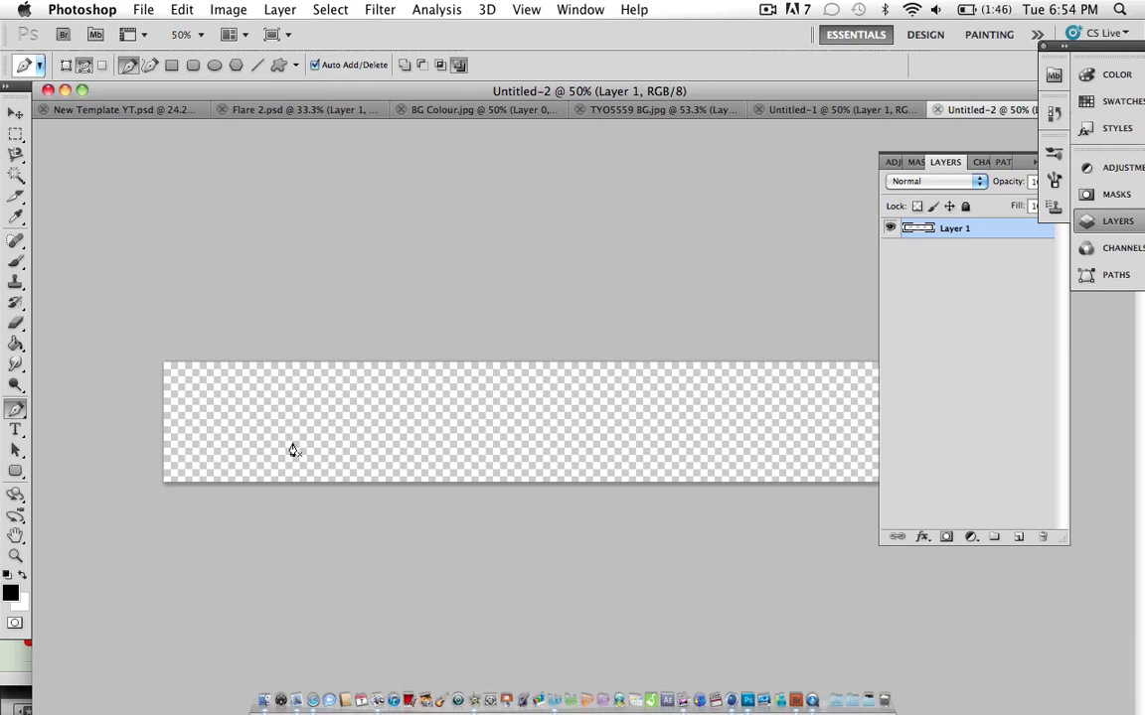
Draw a wavy three-point path with the Pen tool across the canvas, with a smooth curve at the middle anchor
left_click(230, 424)
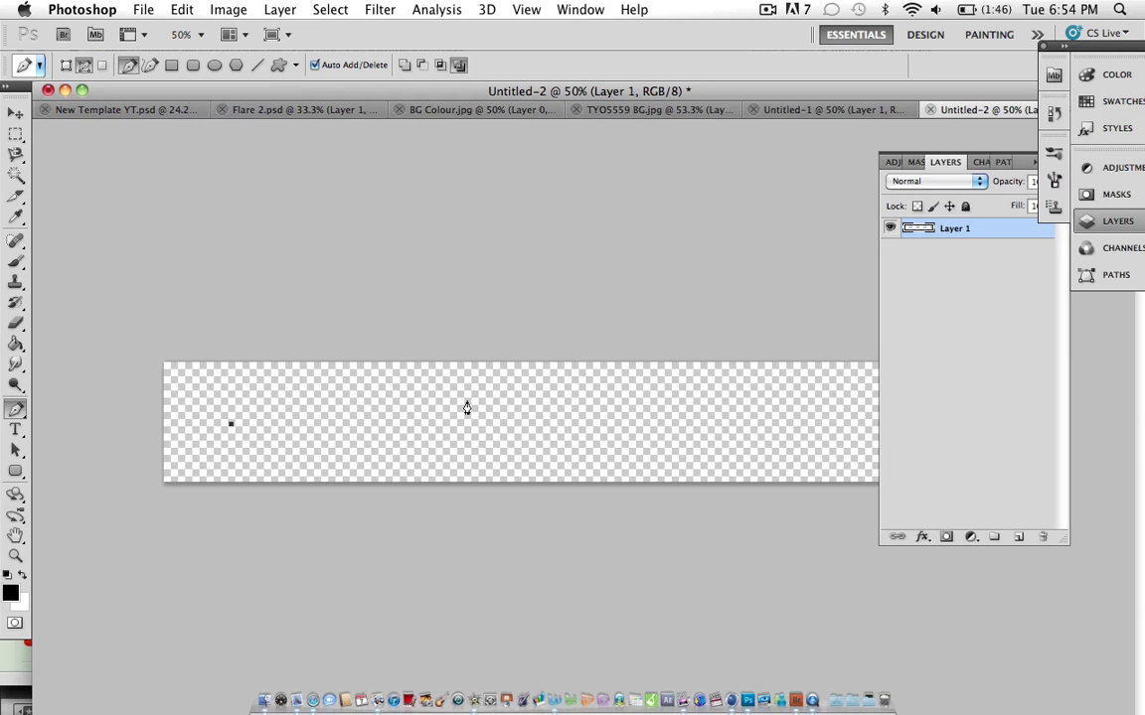
left_click_drag(483, 386, 499, 398)
key("super+z")
left_click(485, 390)
left_click_drag(485, 391, 516, 415)
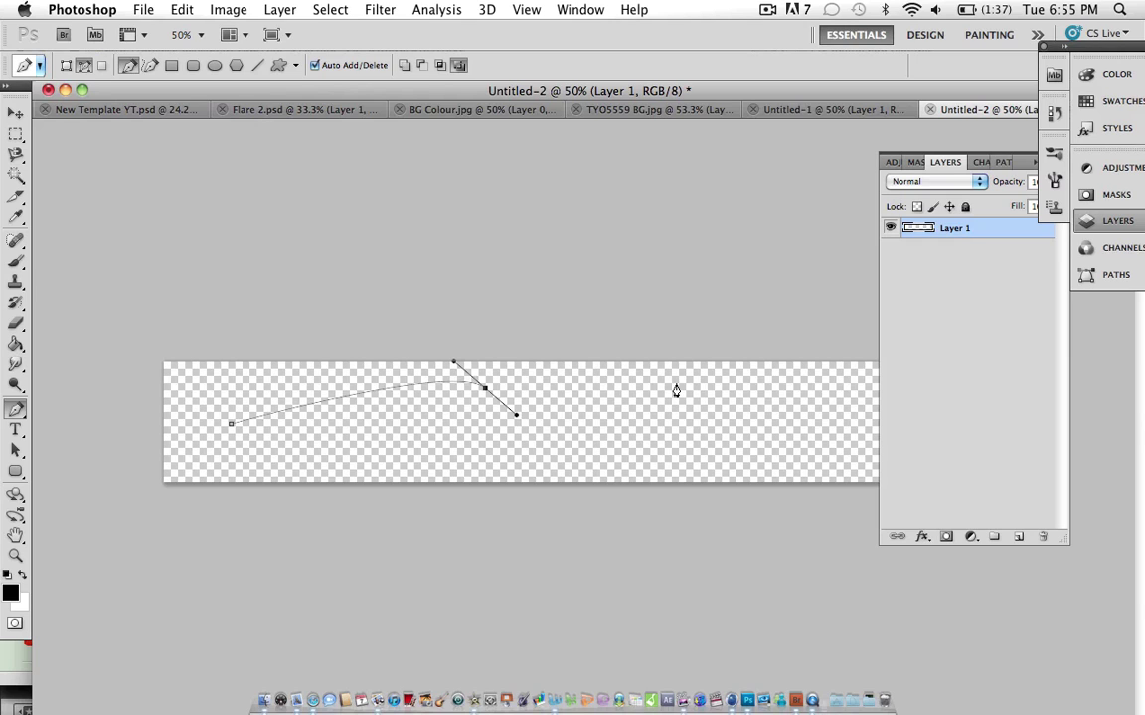
left_click(740, 380)
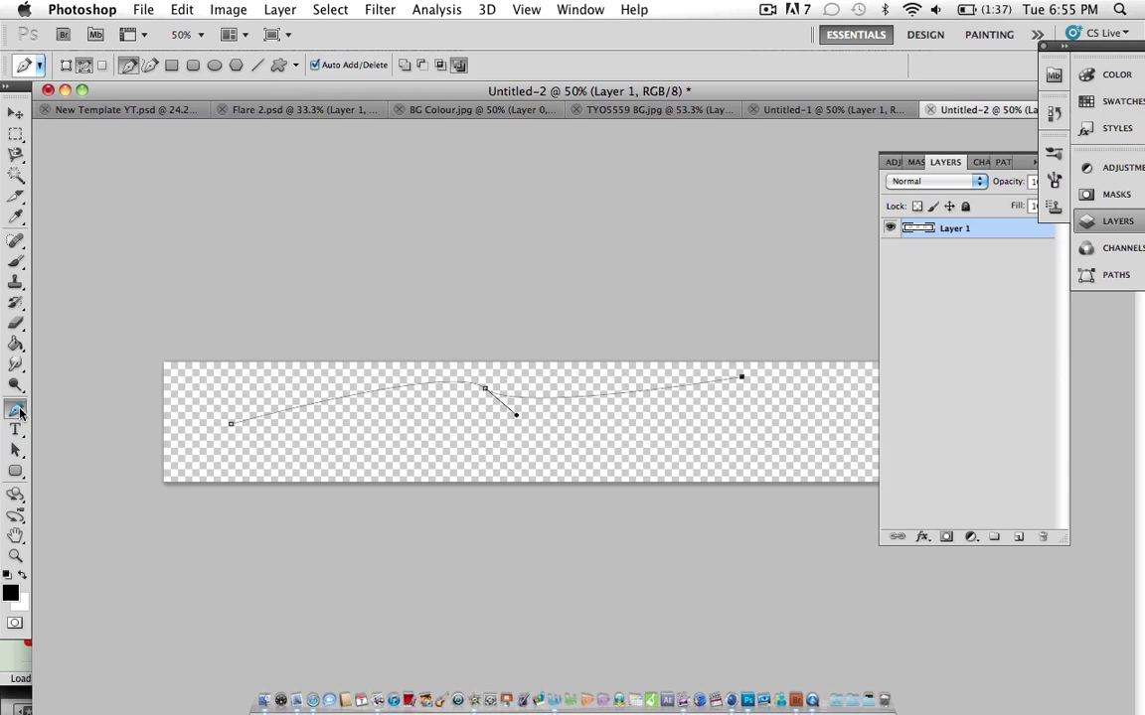
right_click(350, 405)
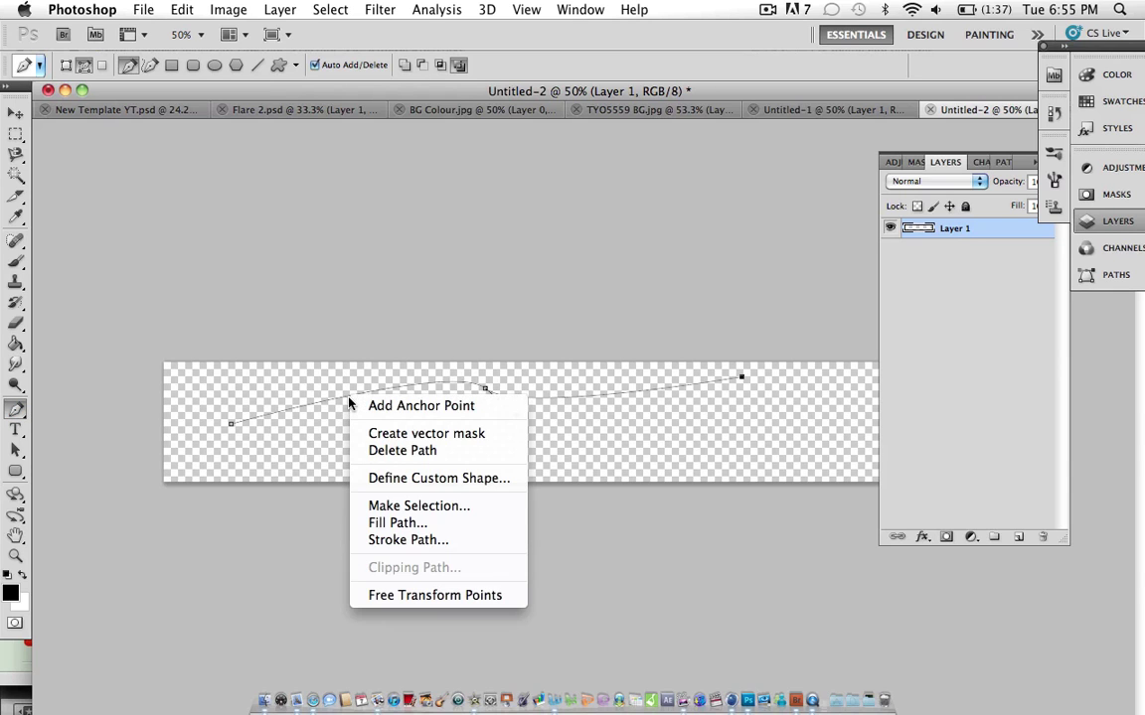
left_click(393, 540)
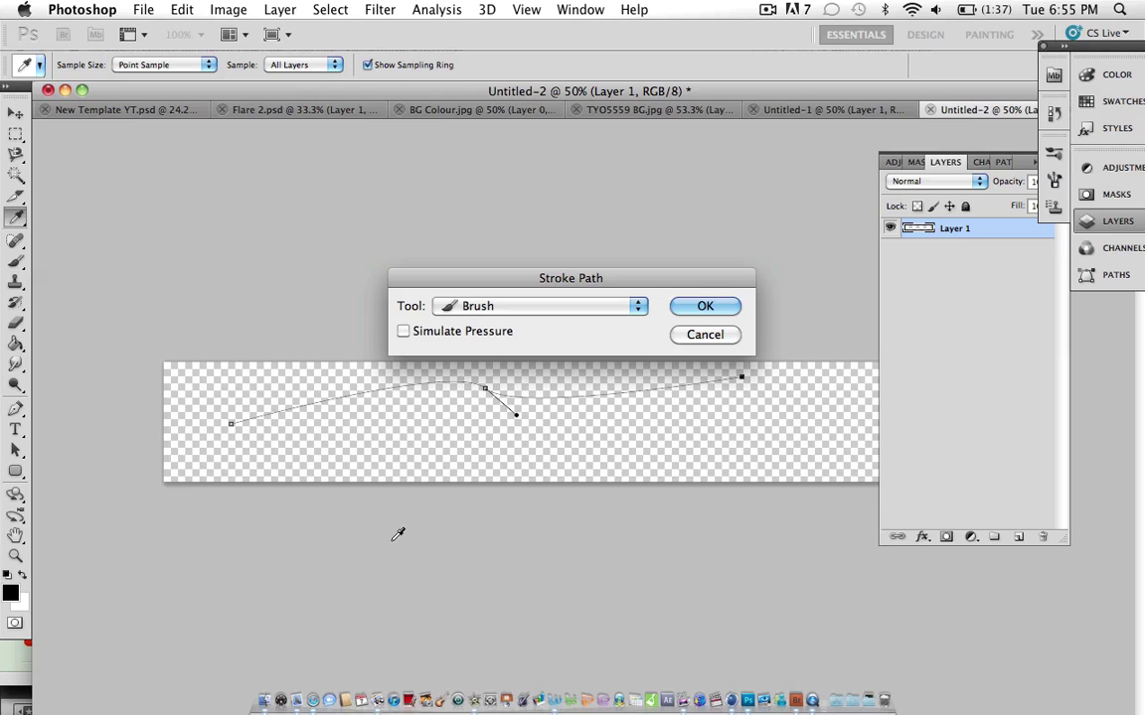
left_click(596, 310)
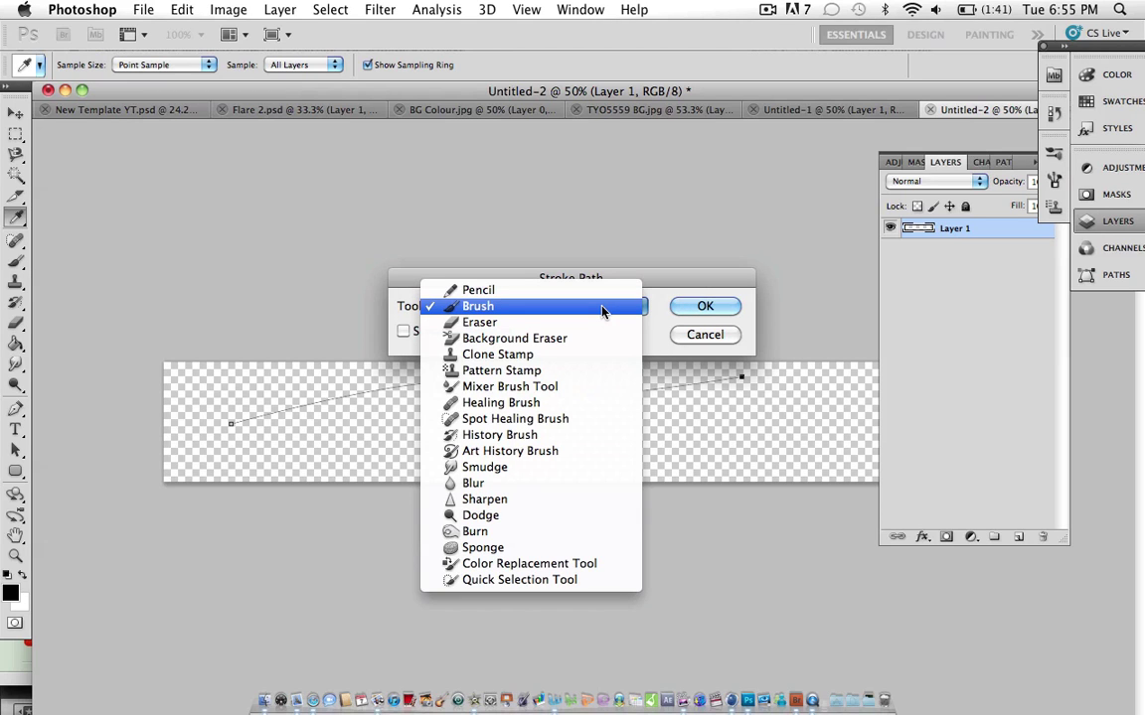
left_click(602, 308)
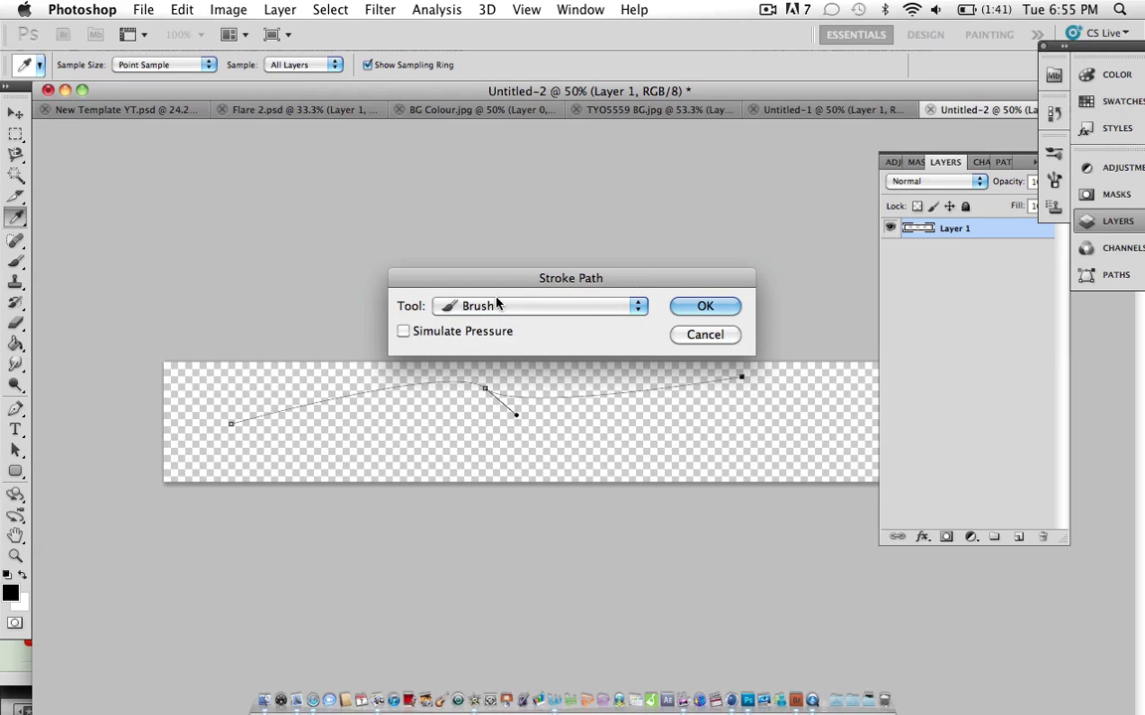
left_click(706, 335)
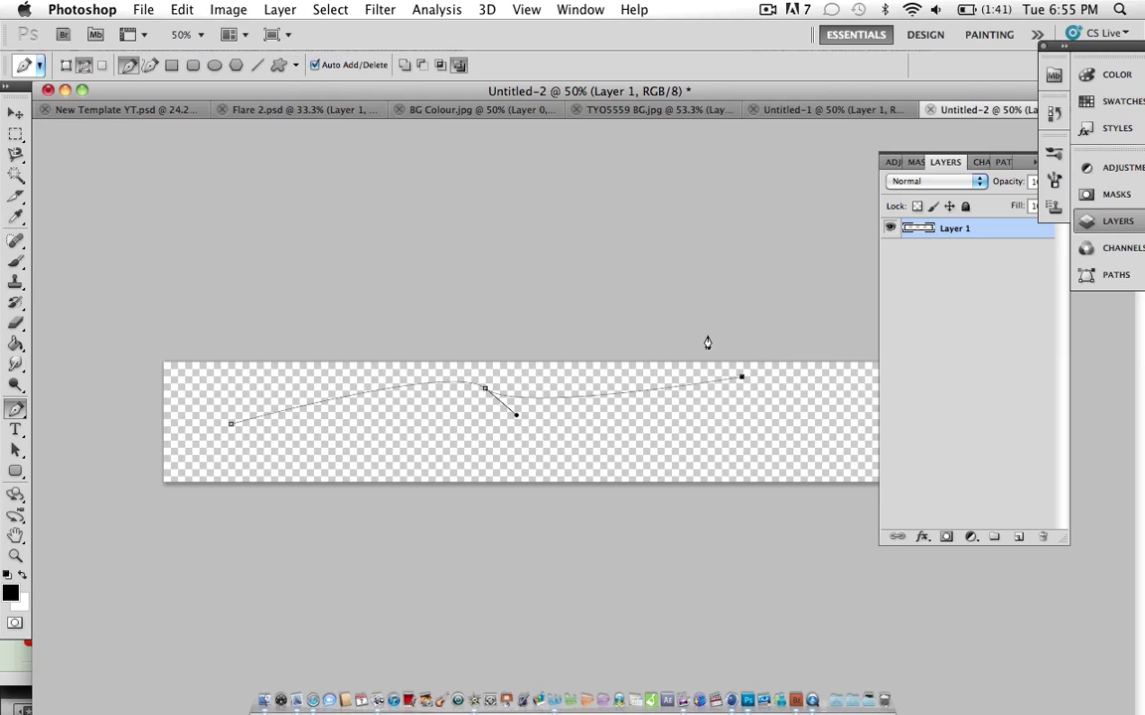
Examine the Brush tool's tip, size and hardness settings used for stroking the path
left_click(16, 260)
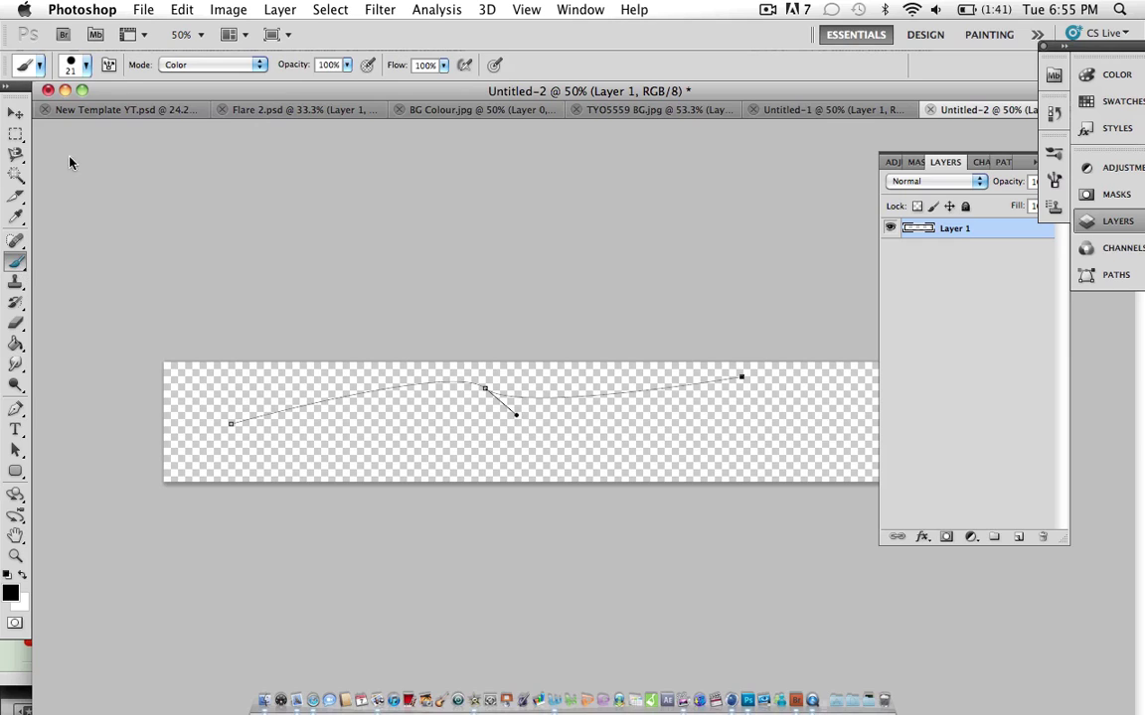
left_click(85, 65)
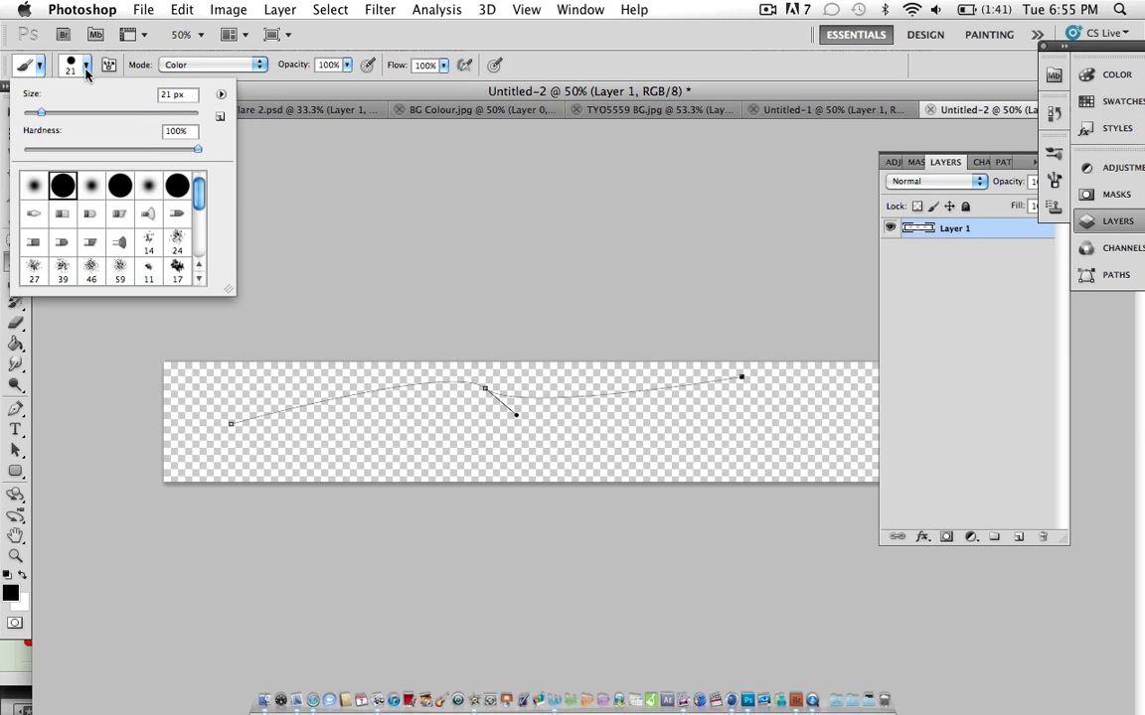
left_click(233, 160)
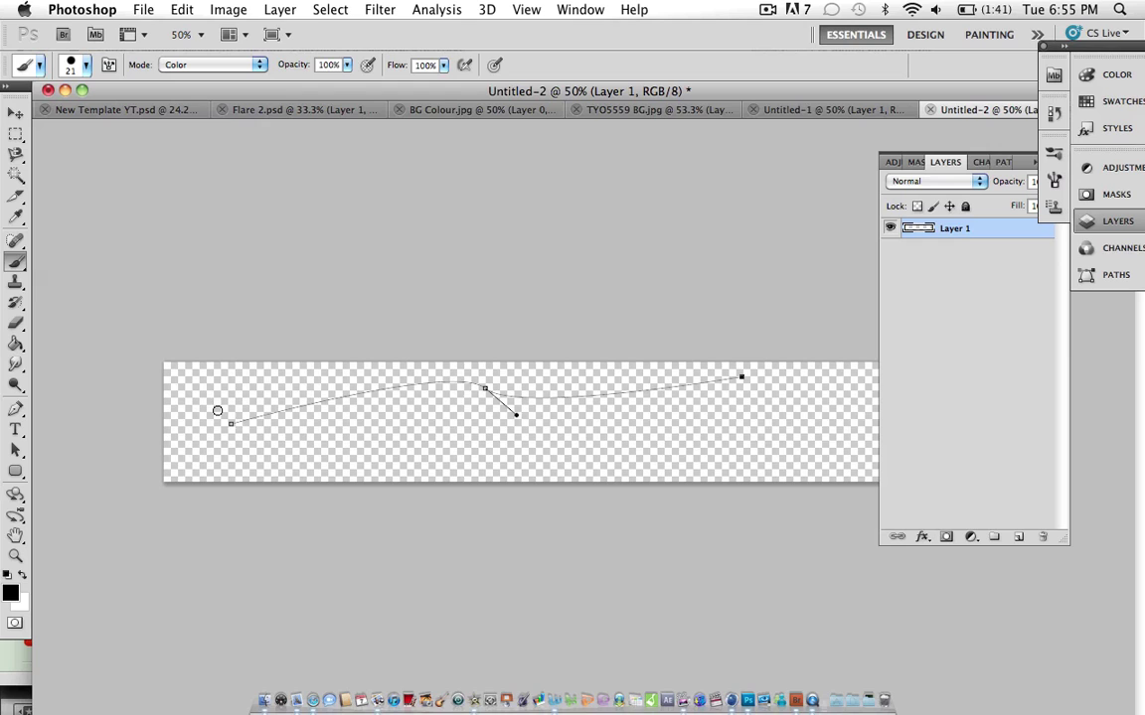
Stroke the wavy path with the black Brush, leaving Simulate Pressure off
left_click(13, 409)
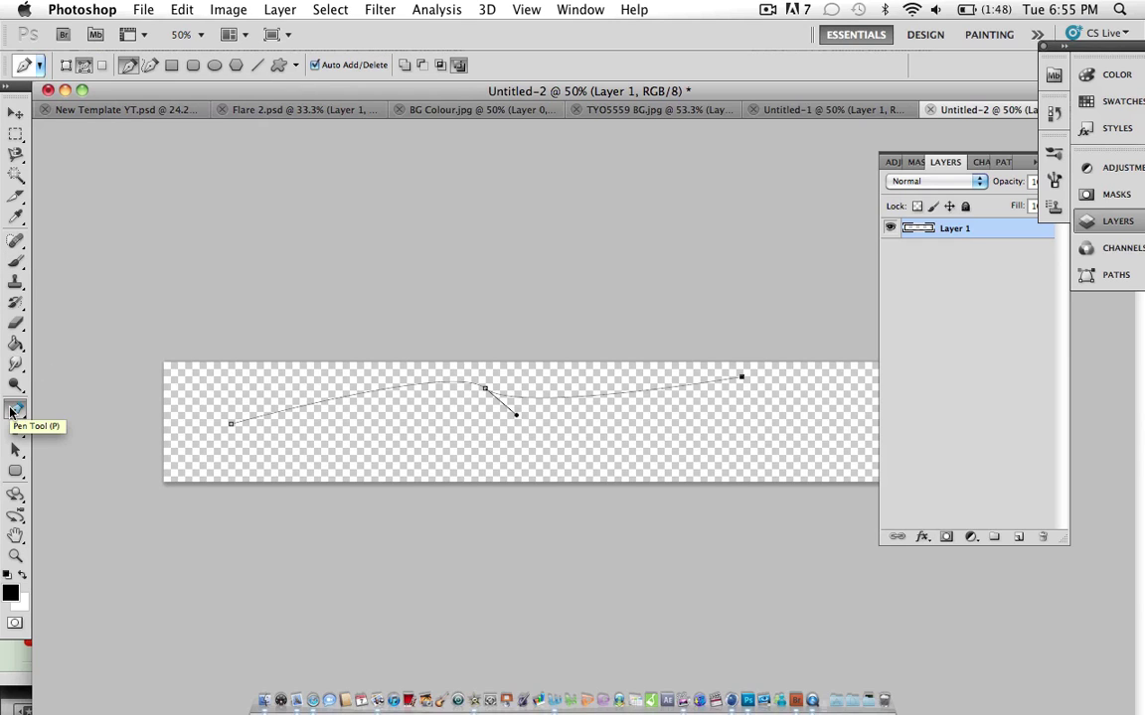
right_click(281, 419)
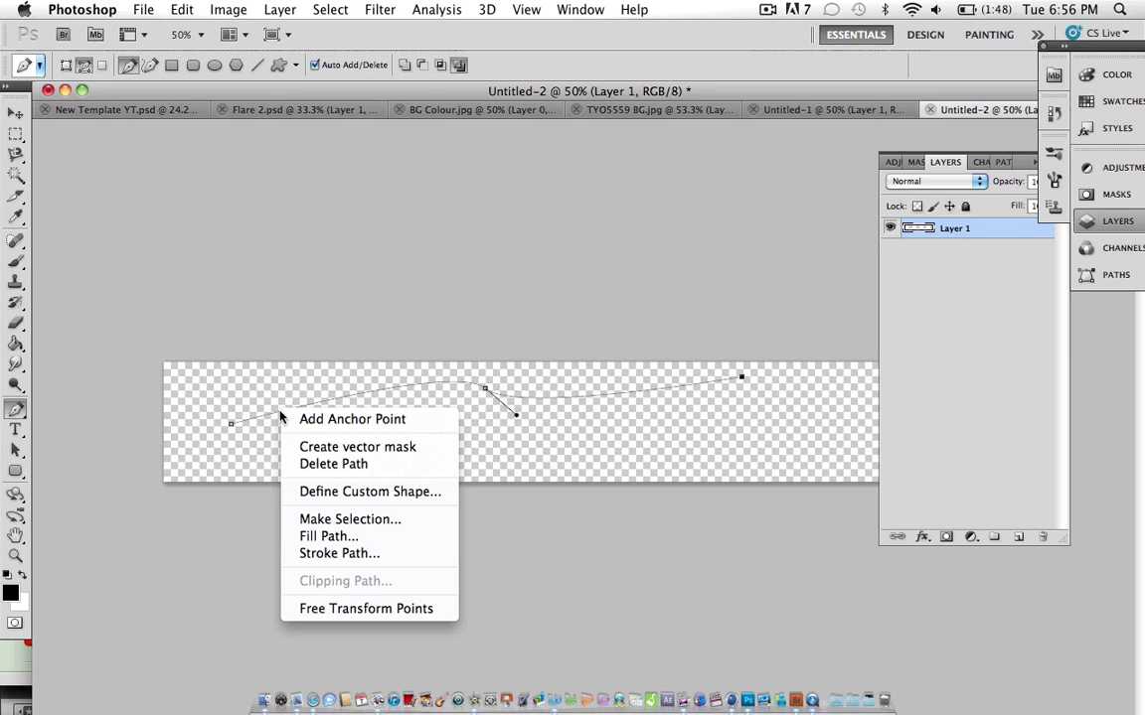
left_click(332, 555)
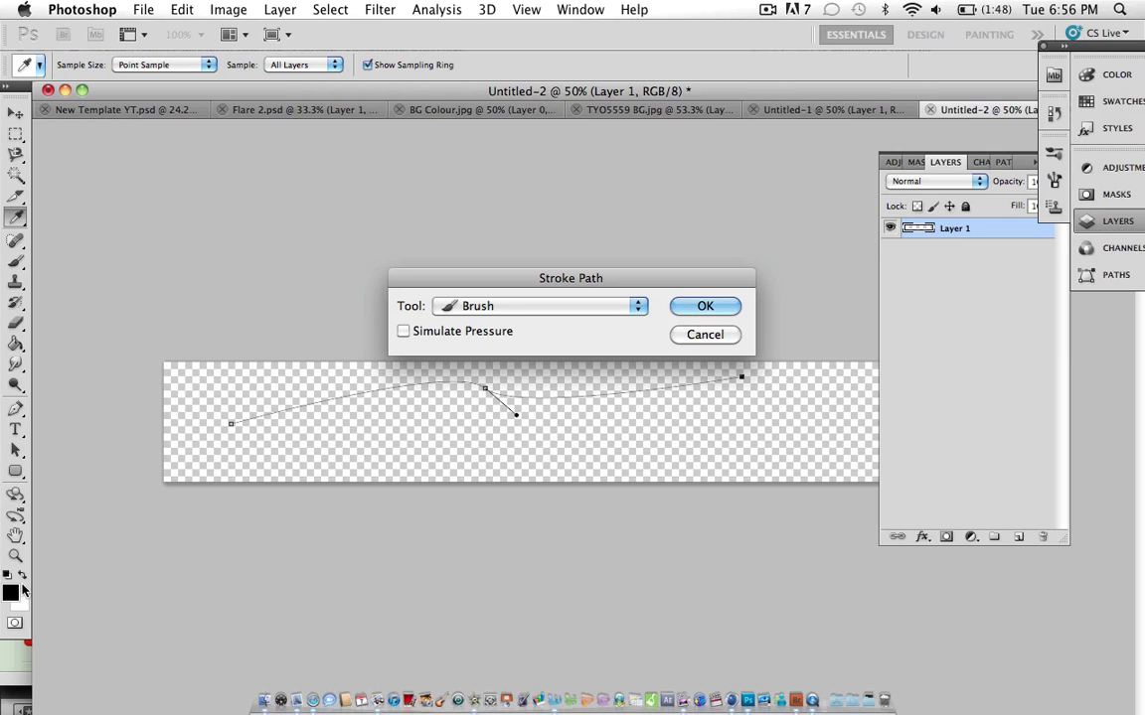
left_click(722, 307)
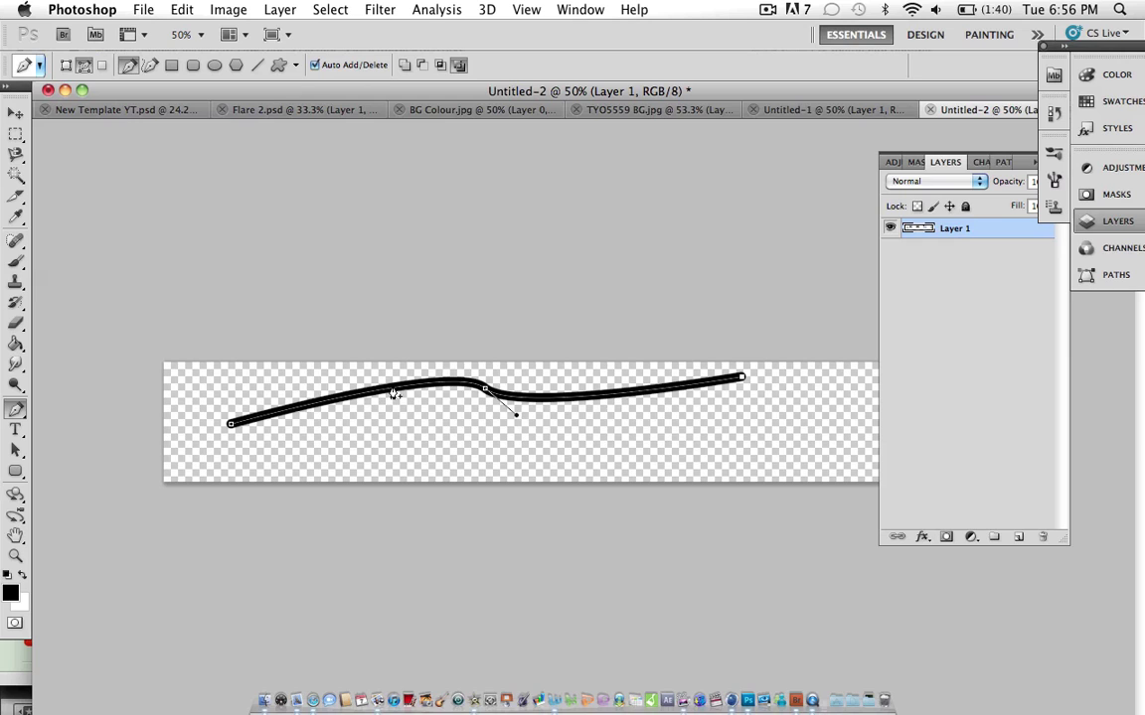
Convert the path to a new anti-aliased selection with 0 pixels feather, and deselect it to leave only the black stroke
right_click(520, 400)
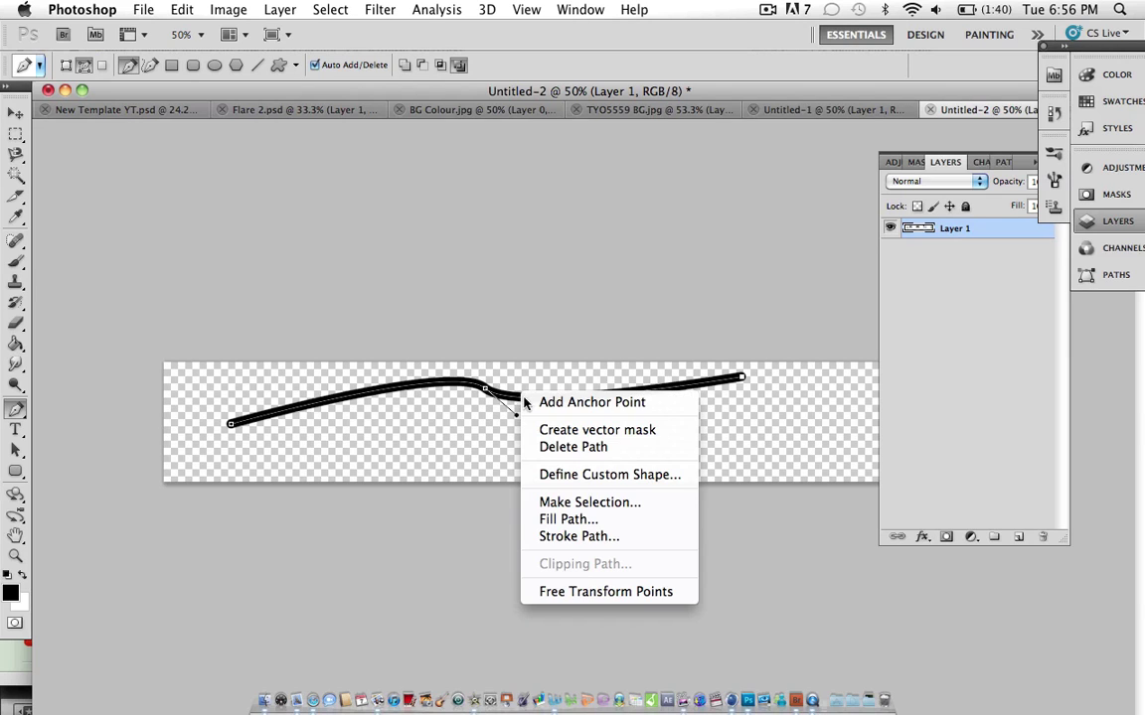
left_click(567, 504)
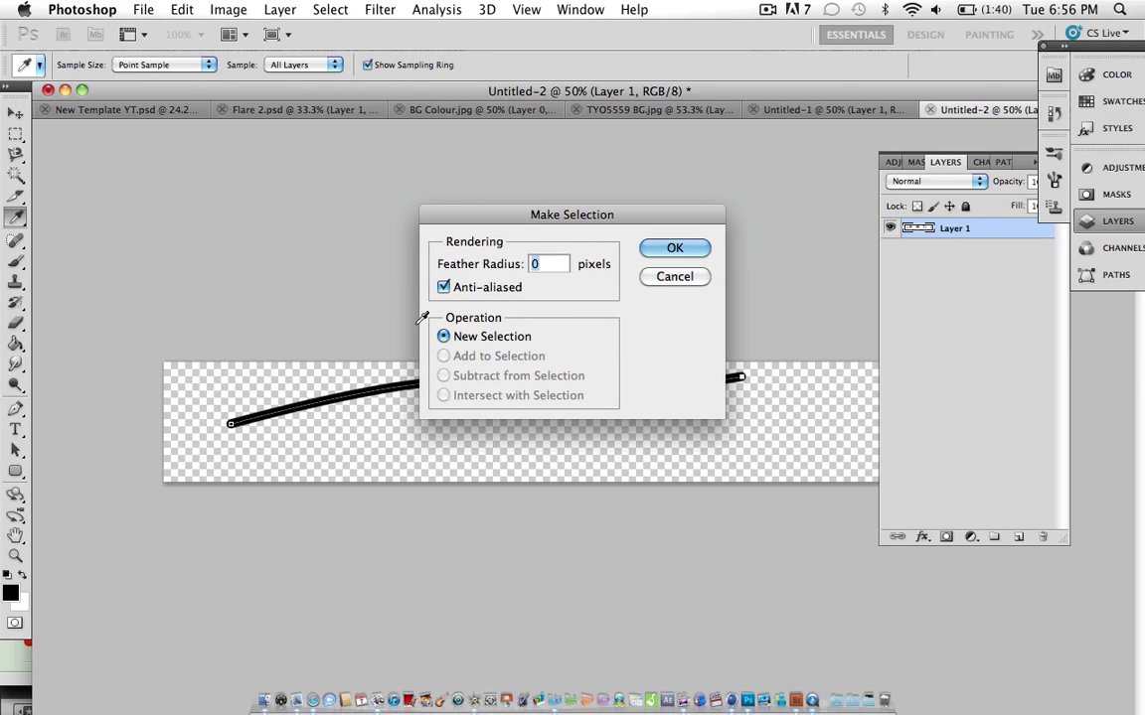
left_click(675, 250)
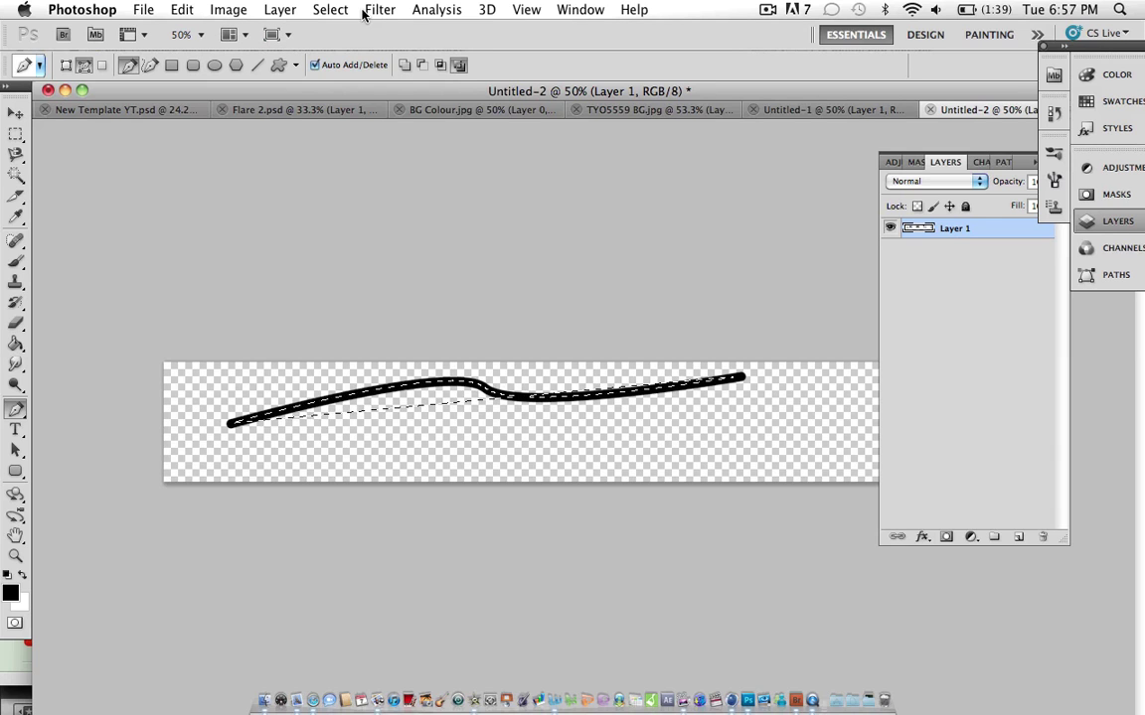
left_click(330, 9)
left_click(342, 47)
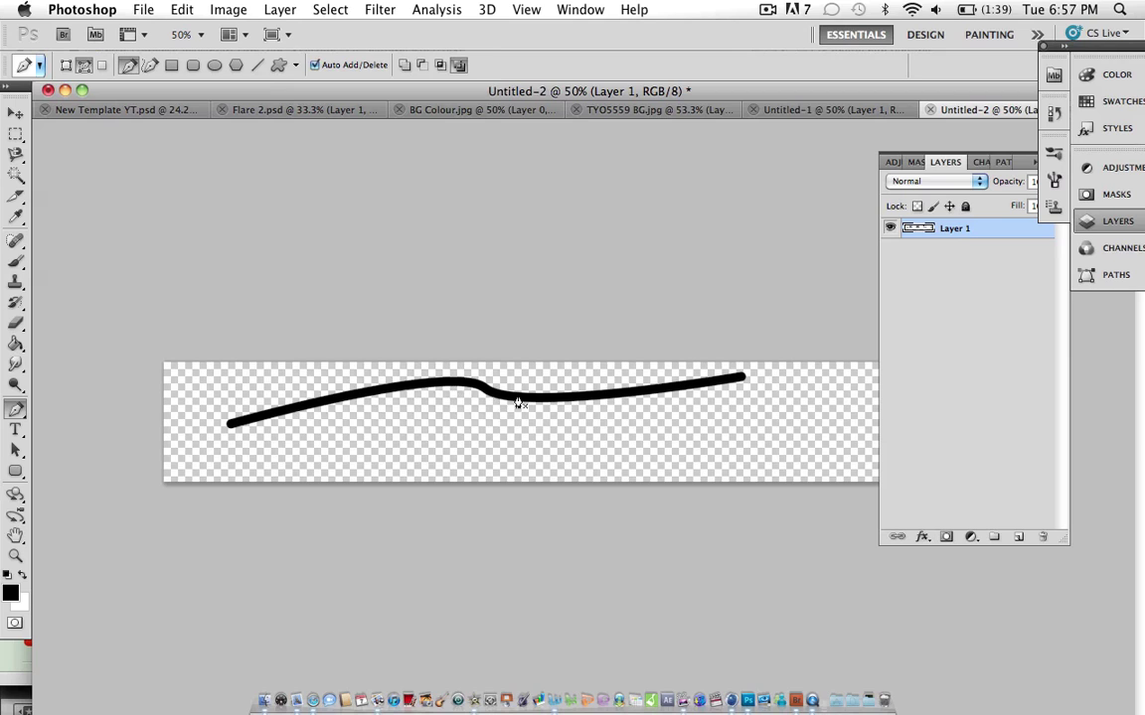
Add a Drop Shadow to Layer 1 with 75% opacity, 13 px distance and 7 px size
double_click(1009, 236)
mouse_move(672, 228)
left_mouse_down()
mouse_move(686, 200)
mouse_move(855, 156)
mouse_move(839, 132)
mouse_move(792, 196)
mouse_move(797, 339)
mouse_move(862, 288)
mouse_move(869, 206)
left_mouse_up()
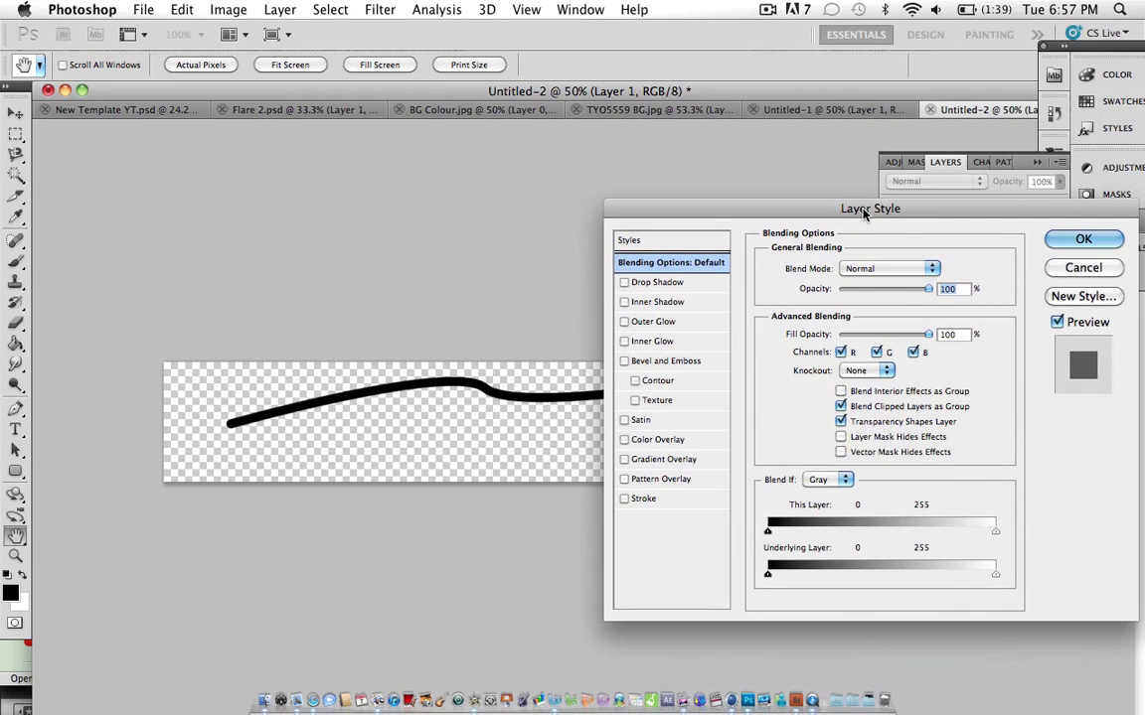
left_click(625, 283)
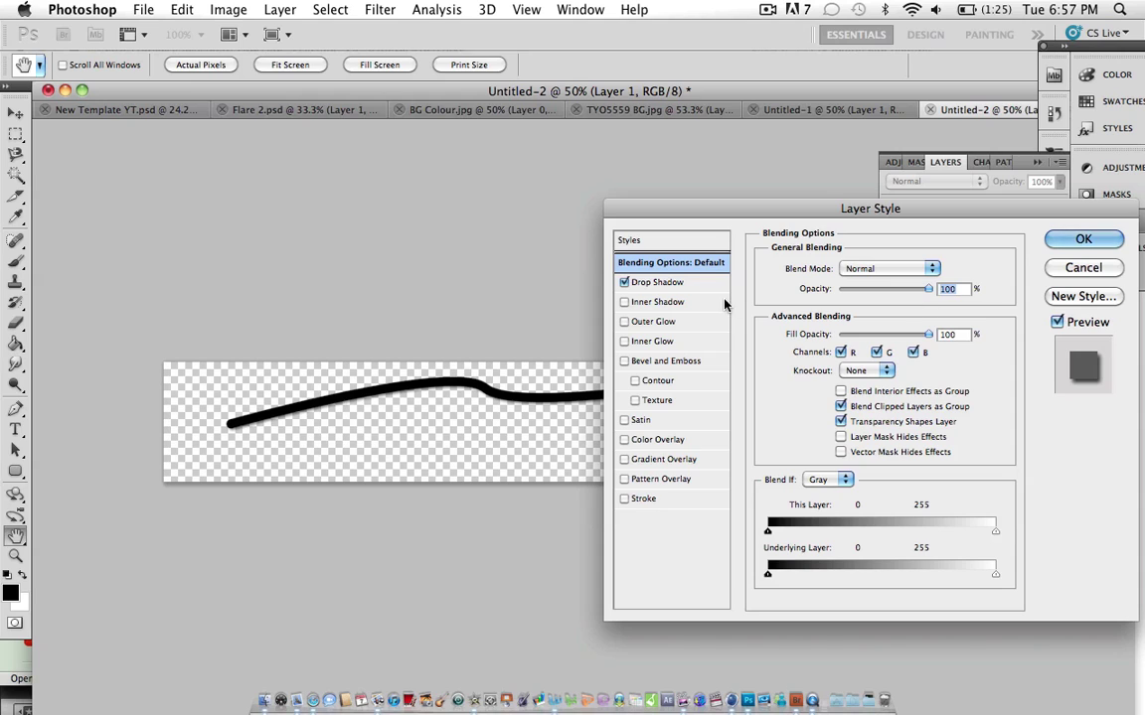
left_click(655, 282)
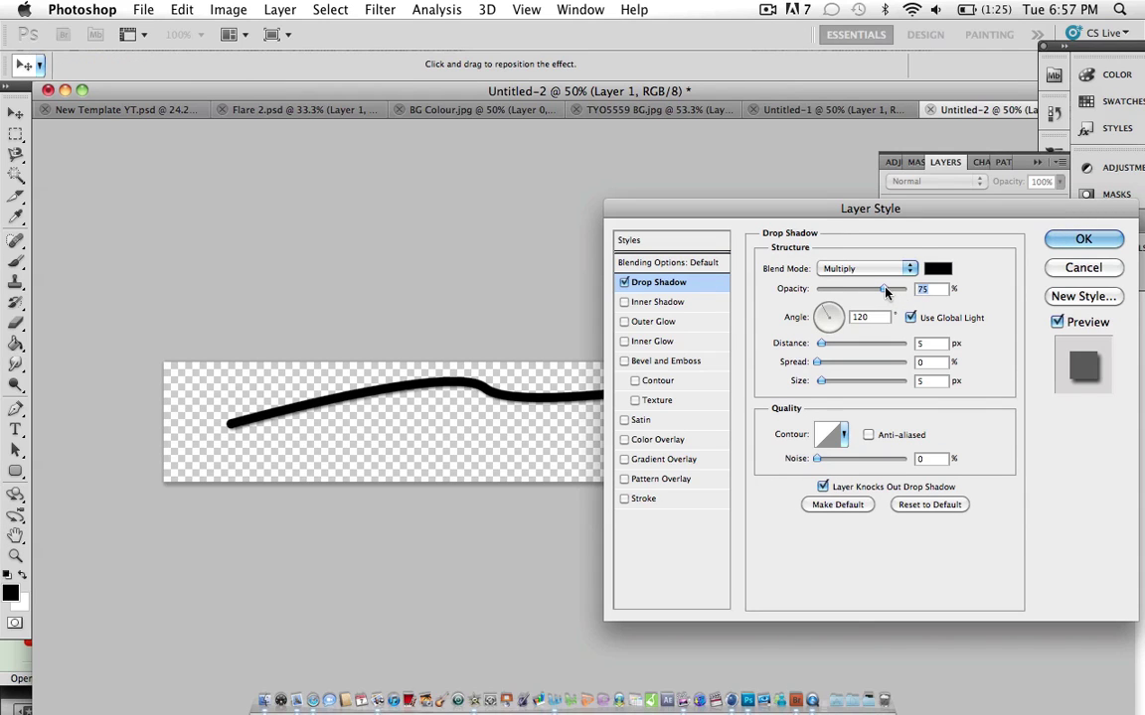
left_click_drag(886, 291, 922, 289)
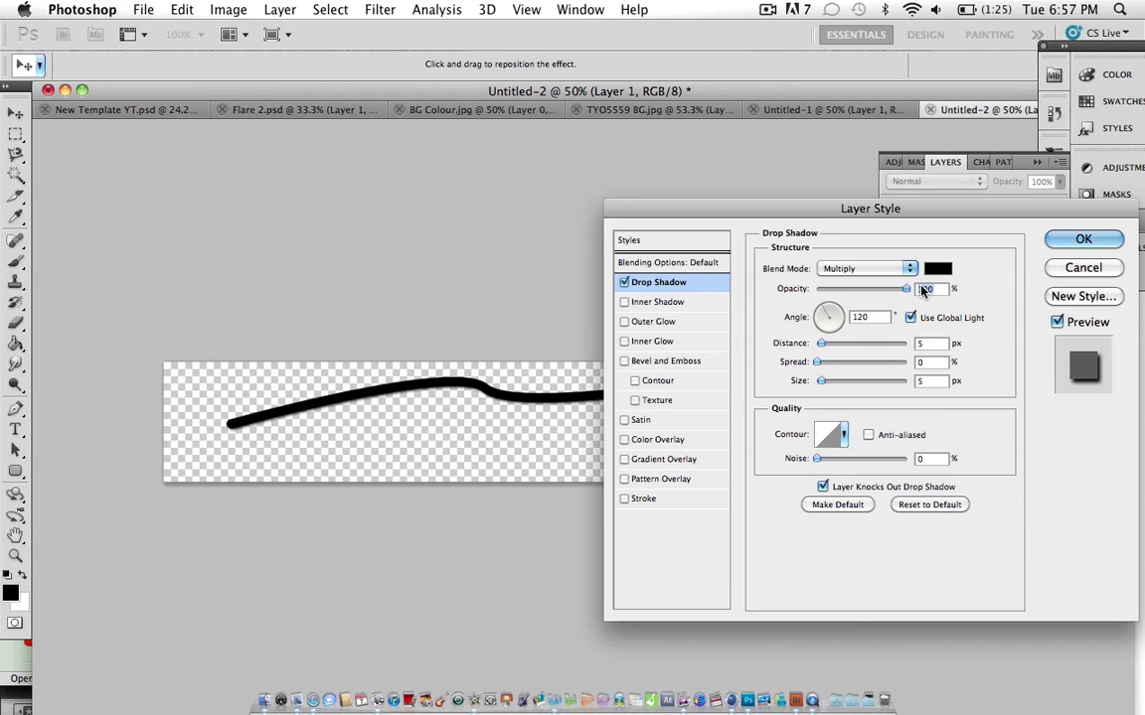
left_click_drag(833, 349, 826, 347)
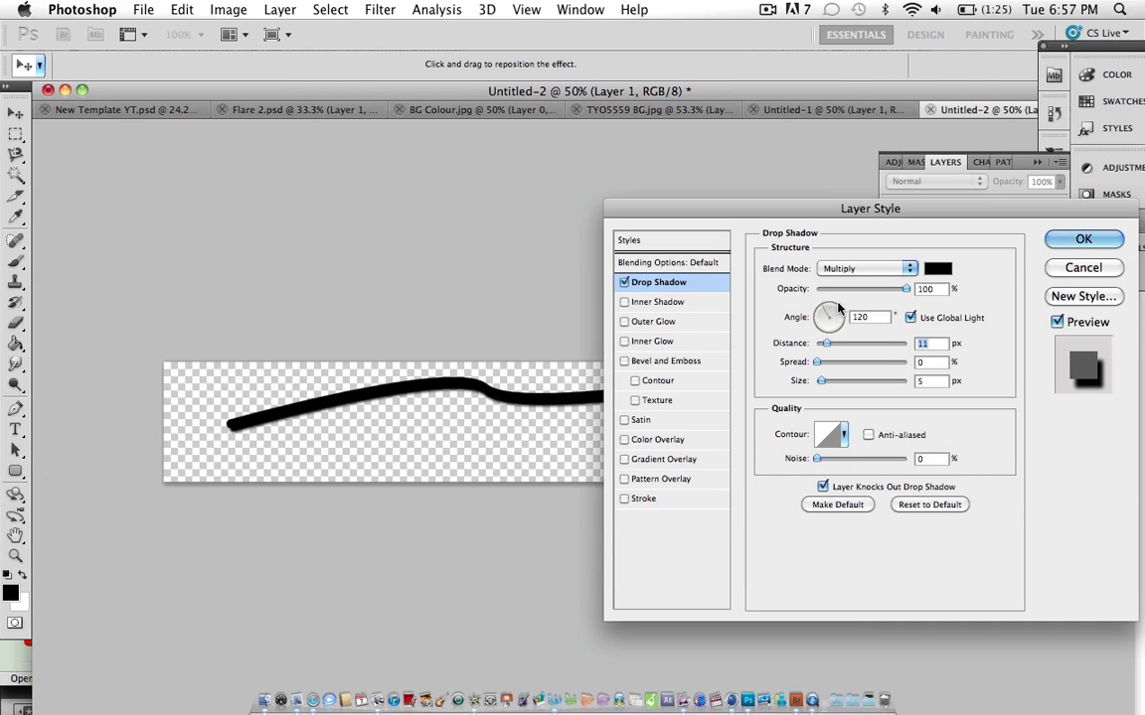
left_click_drag(906, 289, 861, 290)
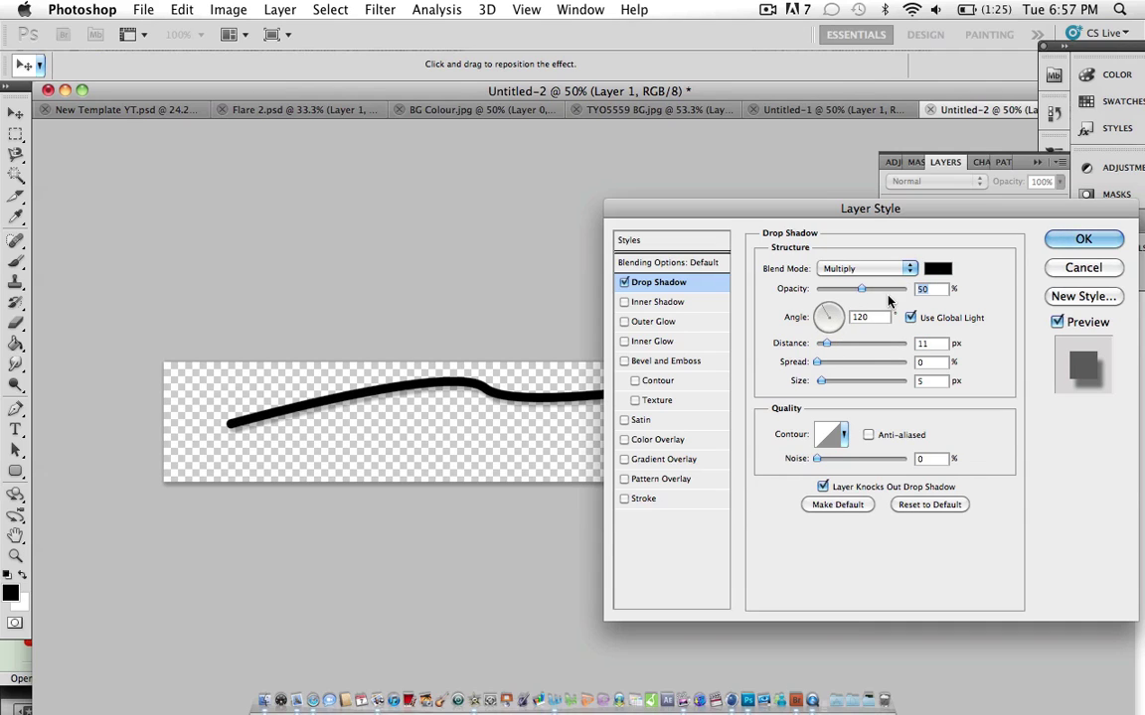
left_click(883, 289)
left_click(828, 344)
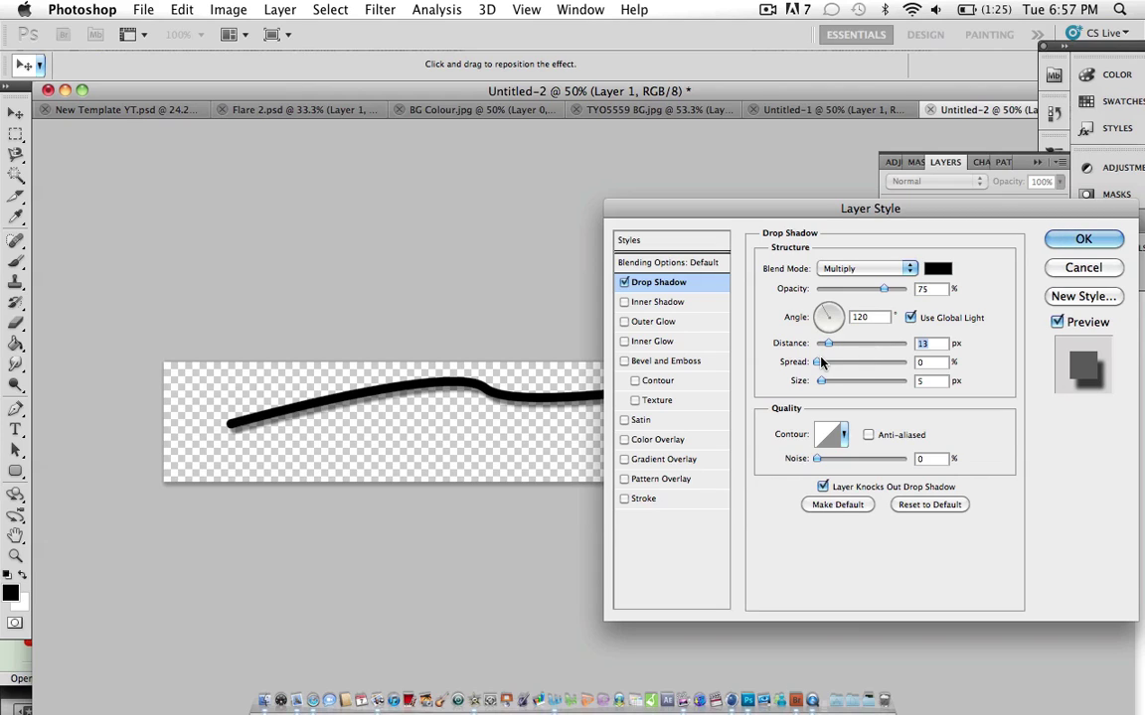
mouse_move(824, 369)
left_mouse_down()
mouse_move(879, 375)
mouse_move(810, 373)
mouse_move(833, 390)
mouse_move(823, 386)
left_mouse_up()
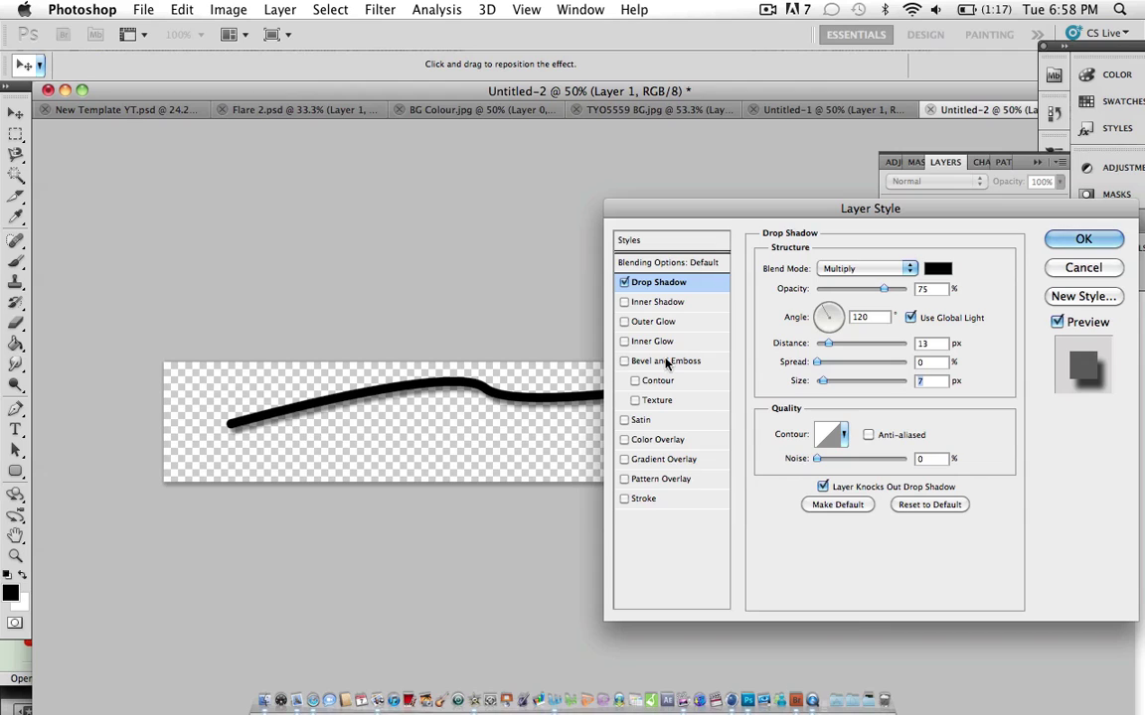
Fine-tune the Drop Shadow's size to a small value so the stroke's shadow has slightly soft edges
left_click_drag(818, 380, 763, 395)
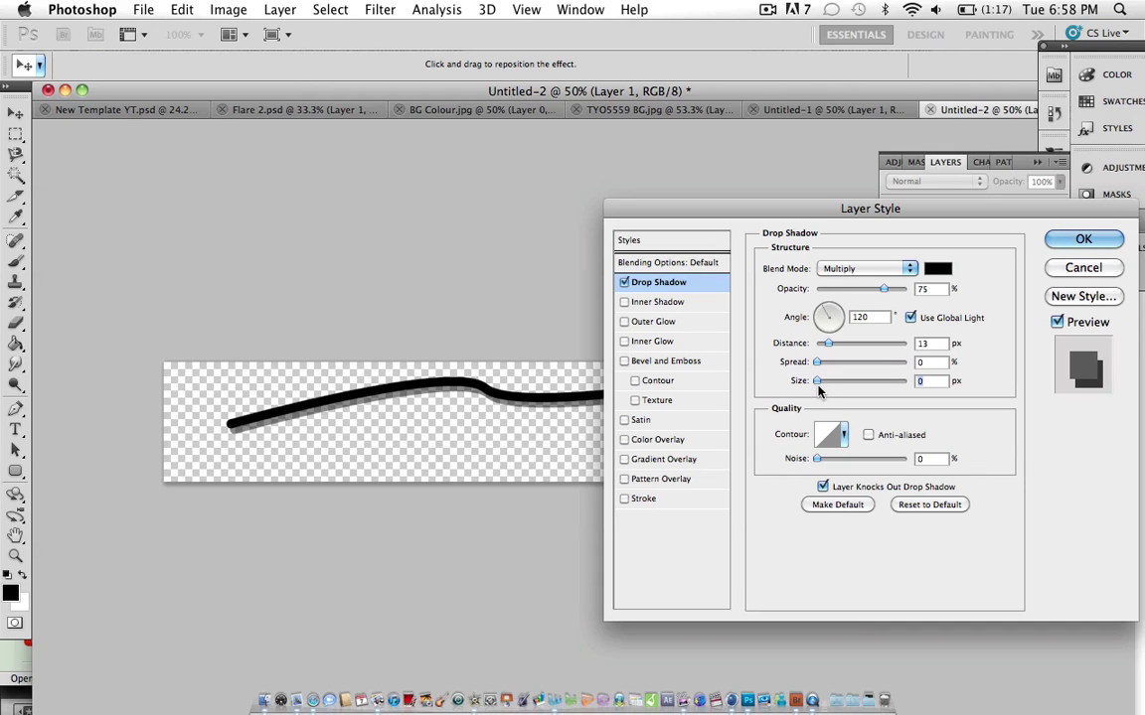
left_click_drag(817, 384, 822, 383)
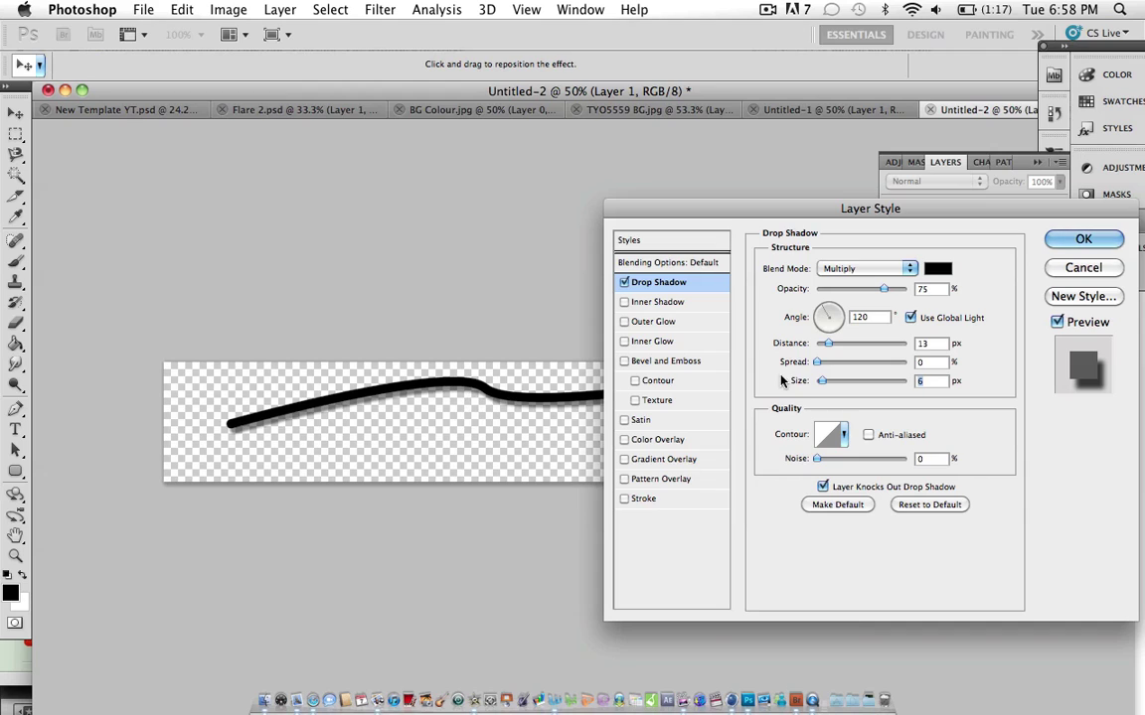
left_click_drag(822, 384, 825, 384)
Add an Inner Bevel with 1000% depth, 100% highlight opacity and 28% shadow opacity to the stroke
left_click(665, 361)
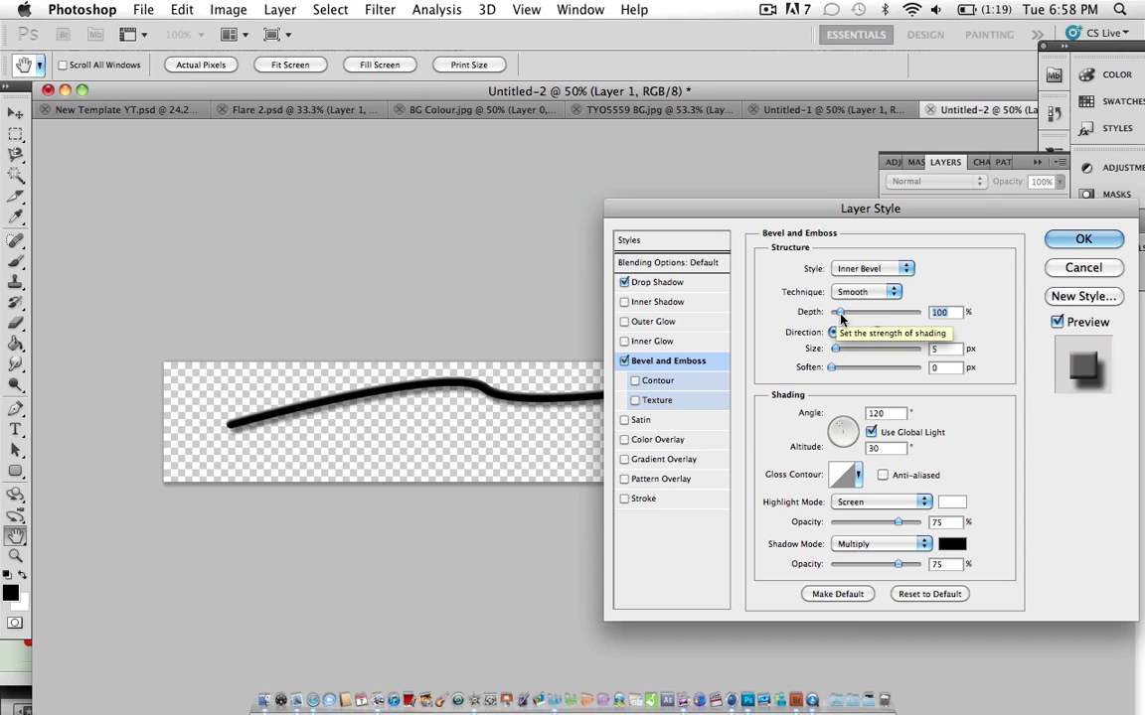
left_click_drag(841, 316, 908, 319)
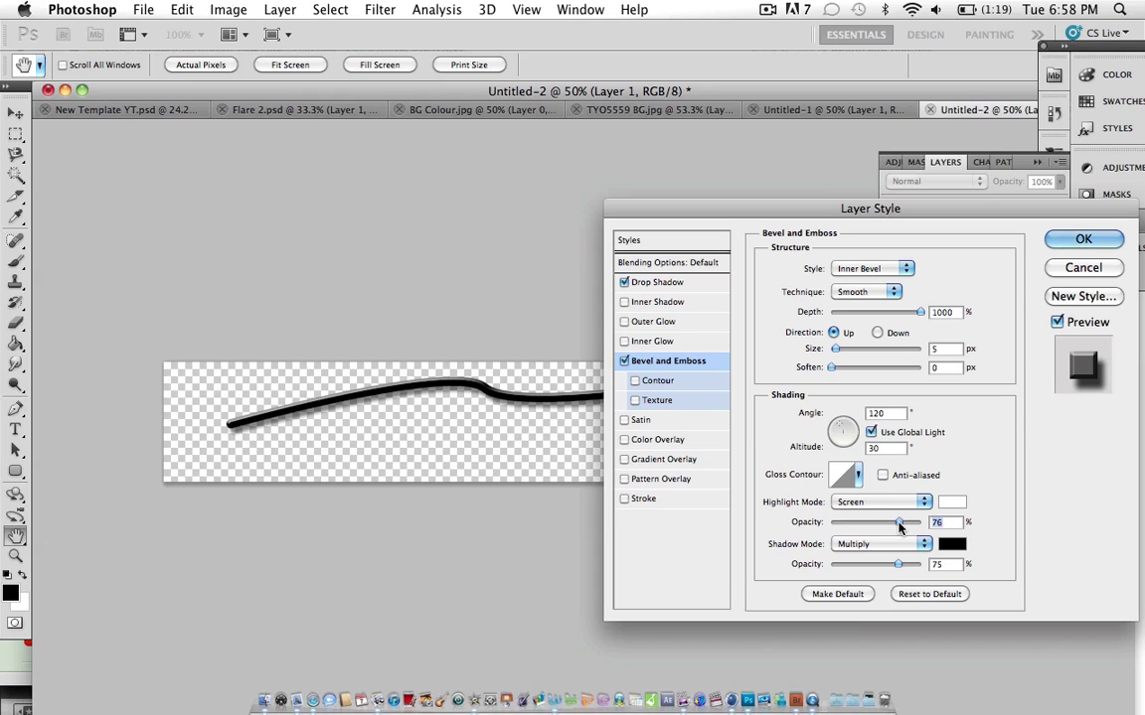
left_click_drag(899, 528, 941, 527)
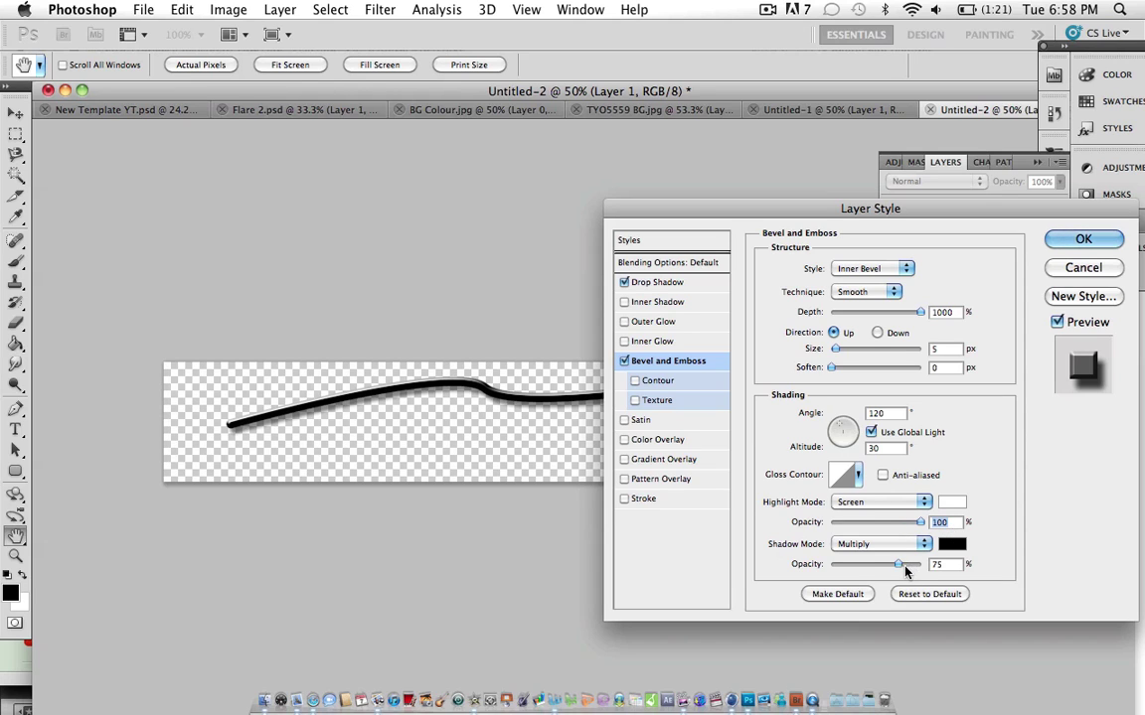
left_click_drag(898, 570, 856, 571)
Add a Pattern Overlay using the black hexagonal metal mesh pattern at 100% opacity and 100% scale
left_click(656, 479)
left_click(871, 329)
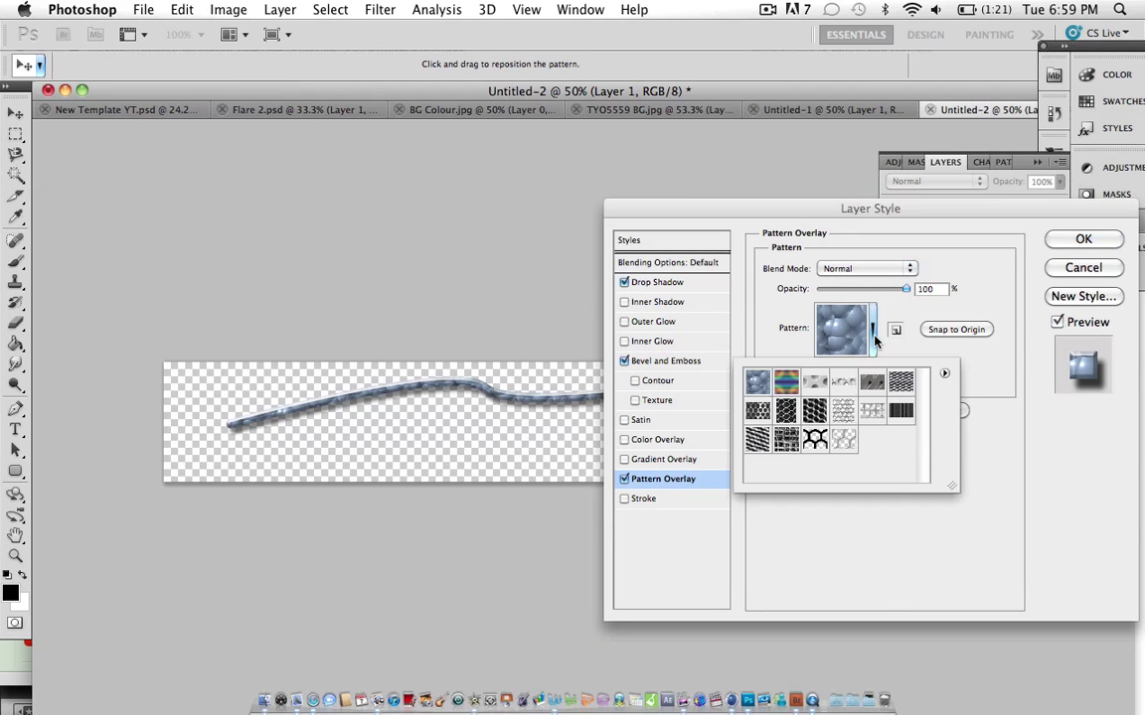
left_click(814, 411)
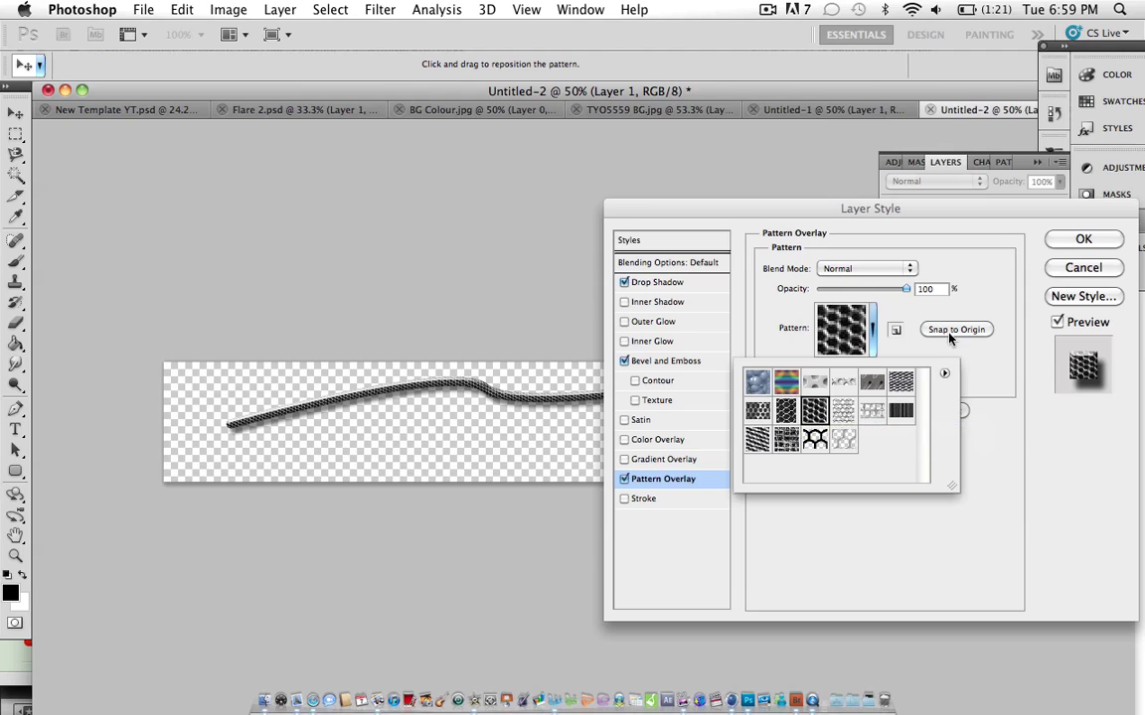
left_click(887, 319)
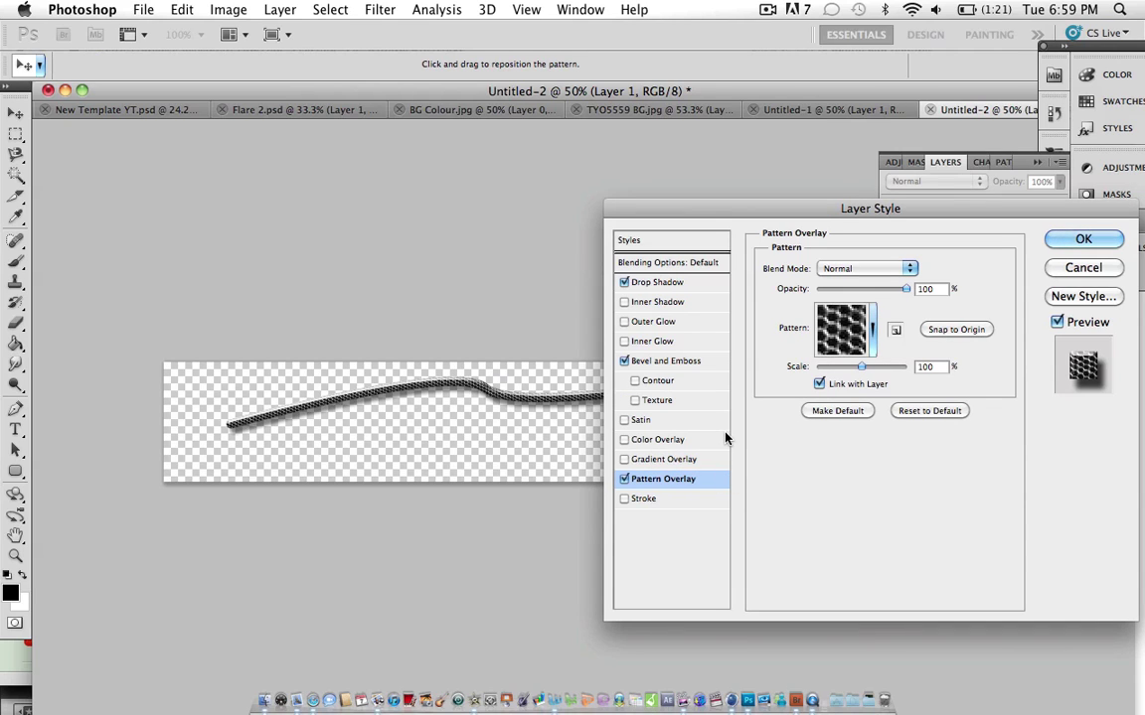
Keep the bevel size at 5 px, add a 3 px black outside Stroke, and apply the layer styles
left_click(686, 361)
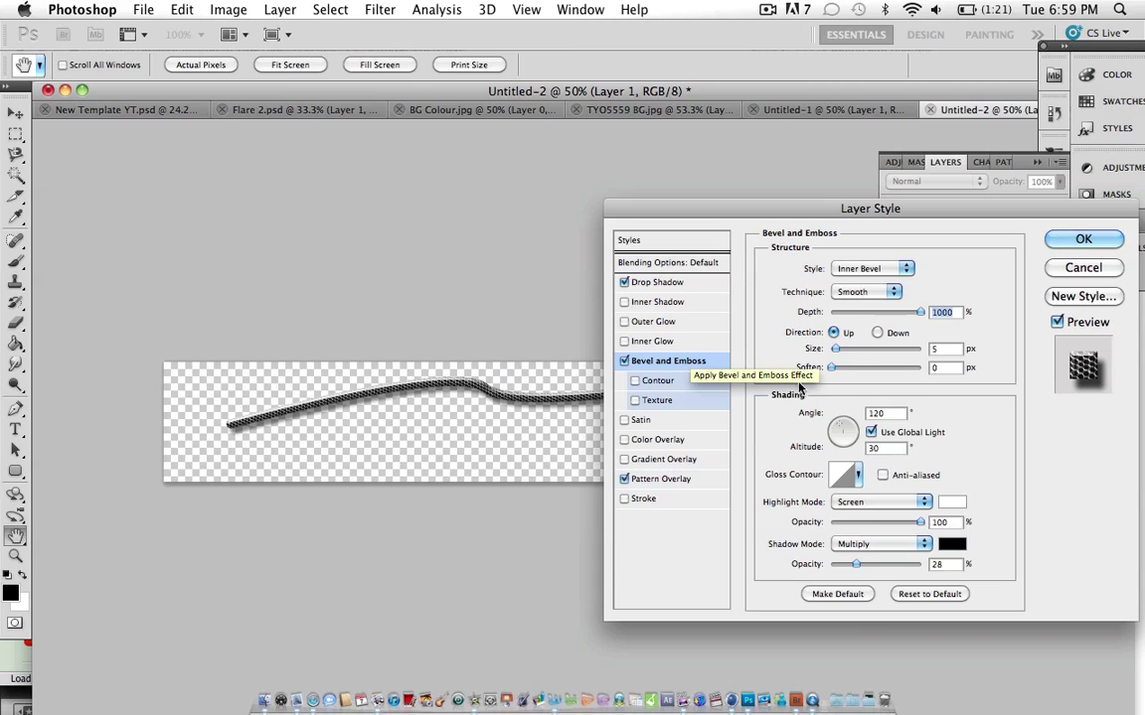
left_click_drag(836, 349, 836, 361)
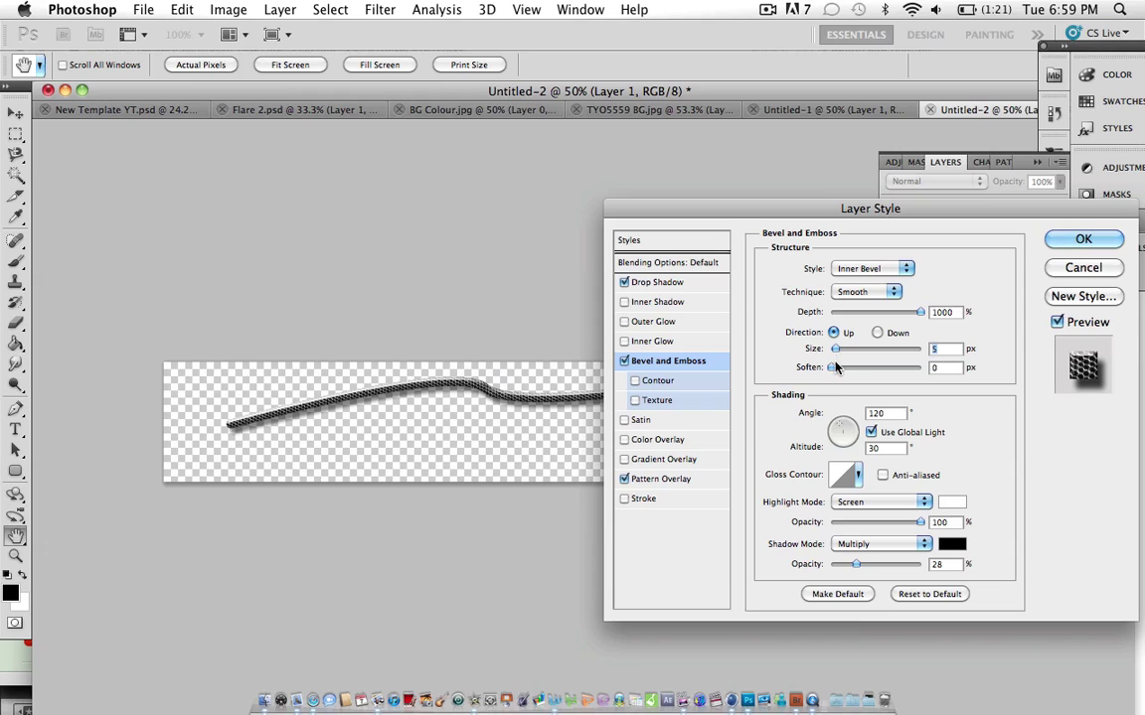
left_click(668, 500)
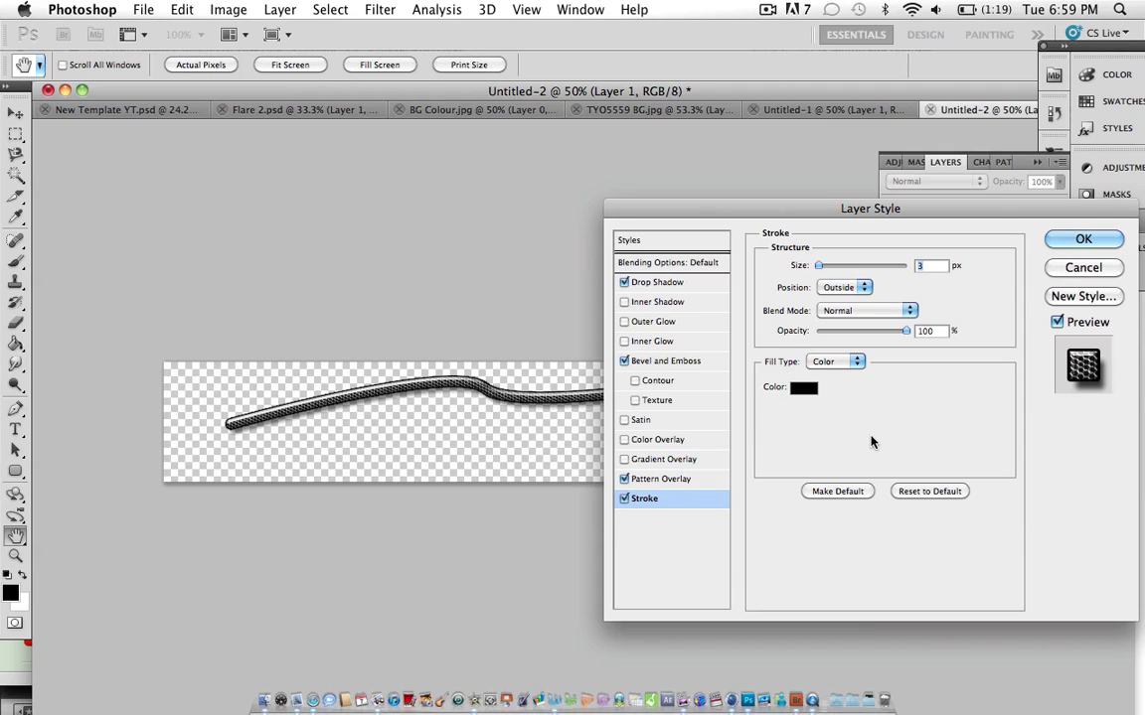
left_click_drag(1058, 211, 752, 353)
left_click(767, 383)
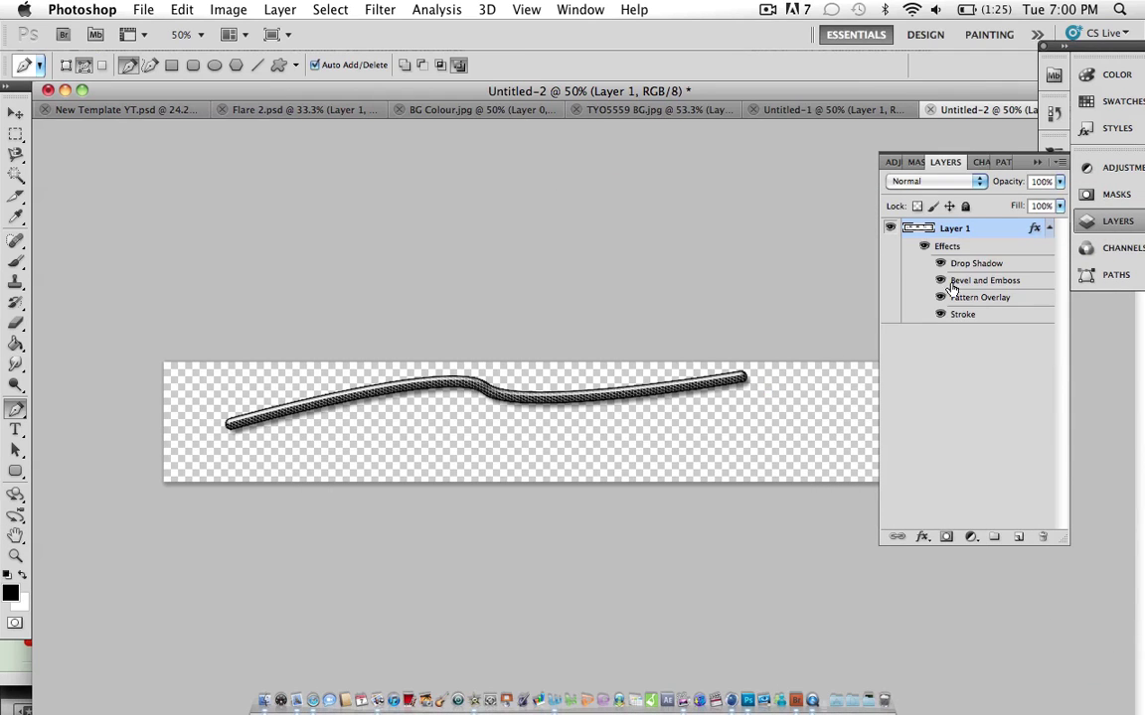
Hide the layer list and examine the finished mesh tube up close along its whole length
left_click(942, 161)
key("p")
scroll(564, 501, "down", 1)
scroll(565, 501, "up", 3)
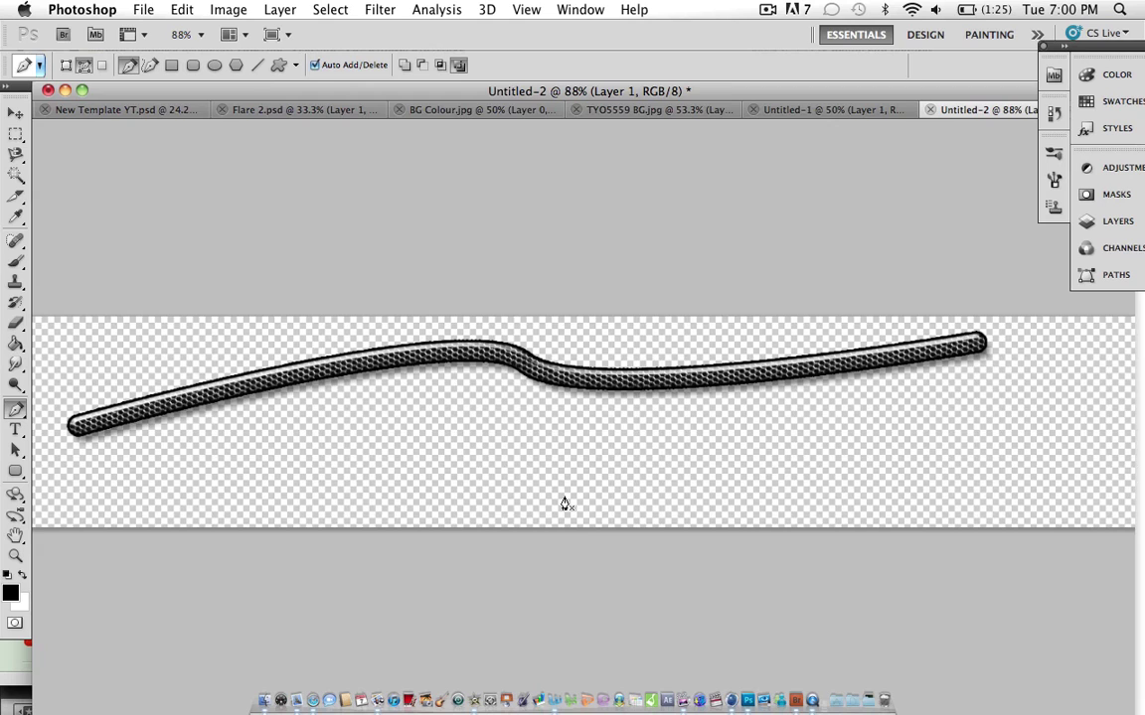
scroll(564, 504, "down", 2)
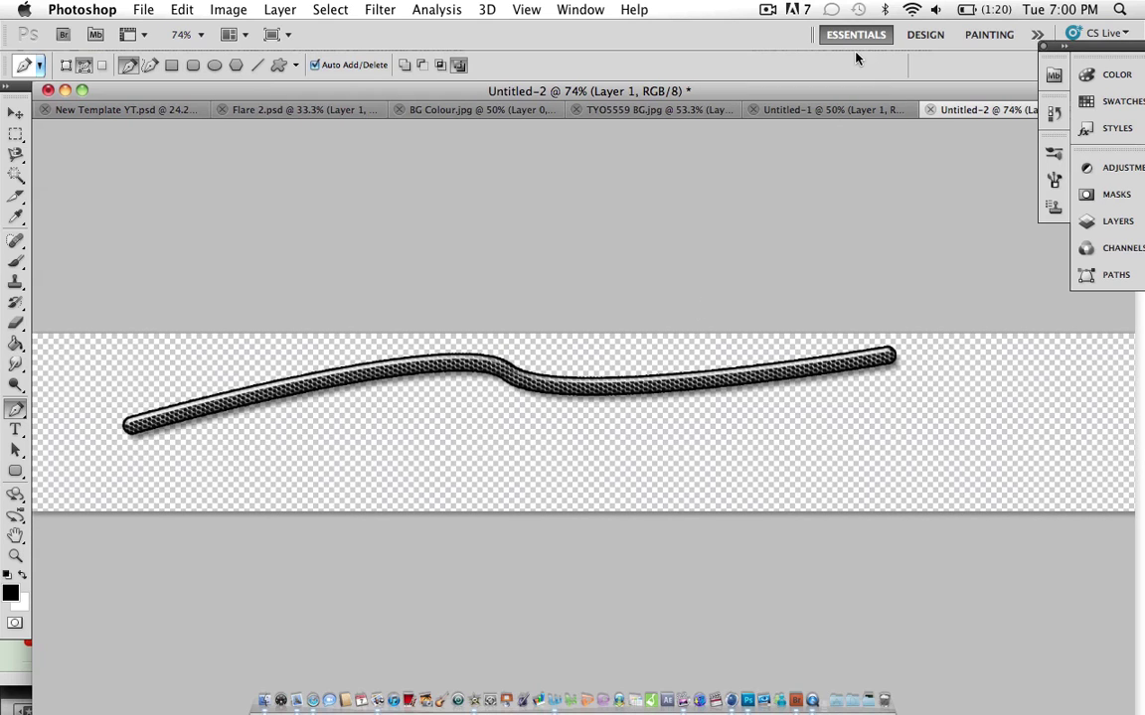
left_click(767, 9)
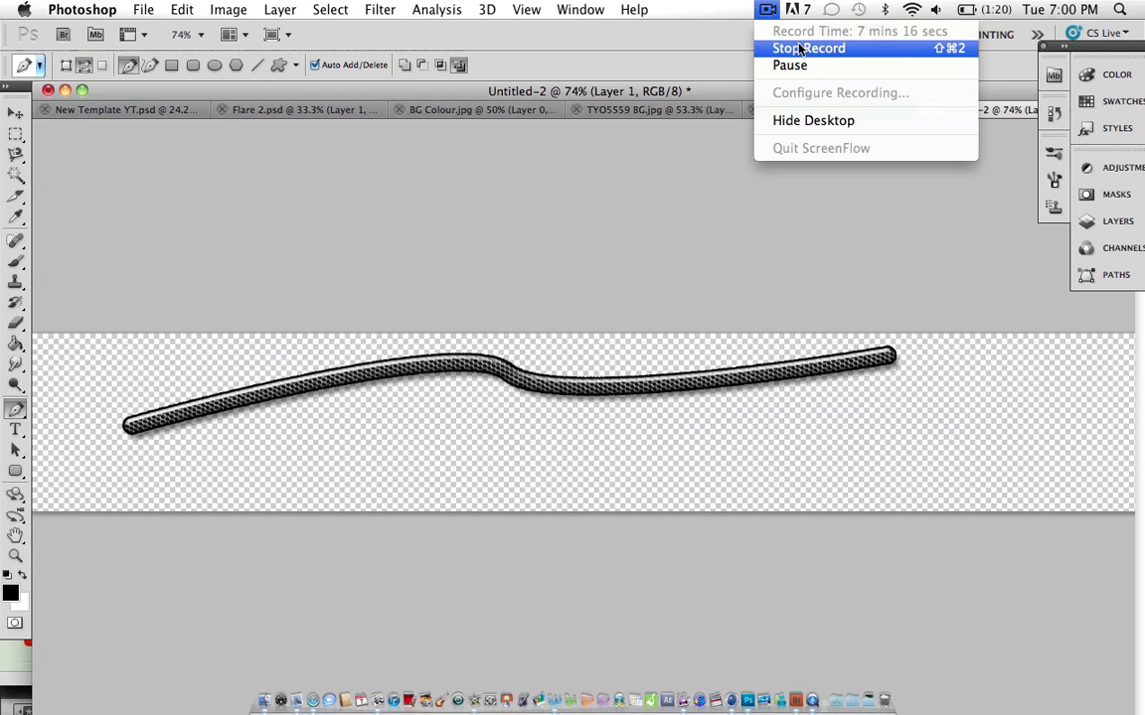